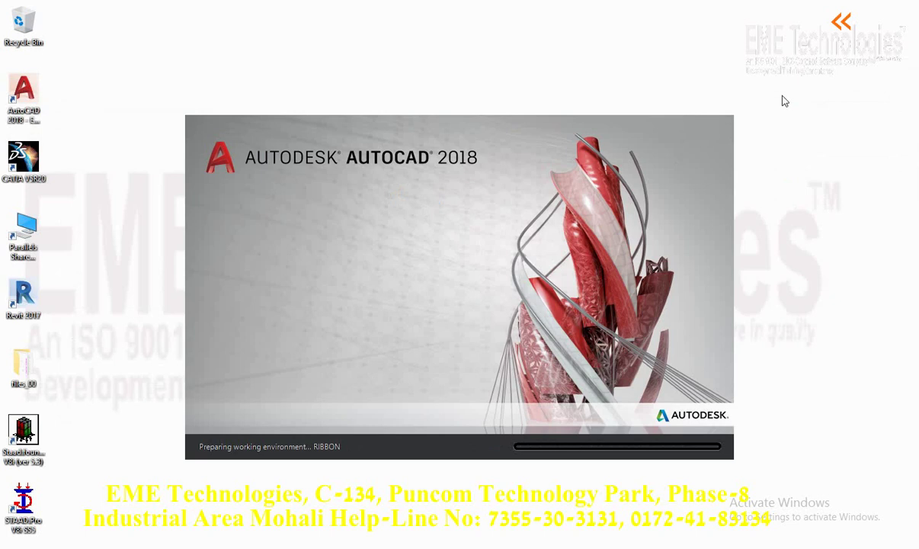
Step: Start a new drawing, Drawing1, from the acadiso.dwt template
right_click(784, 100)
left_click(762, 132)
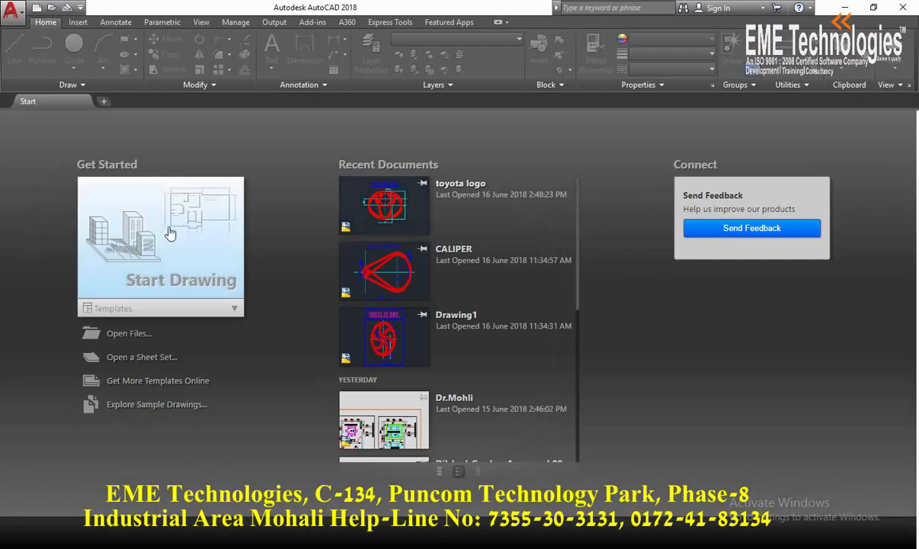
left_click(181, 310)
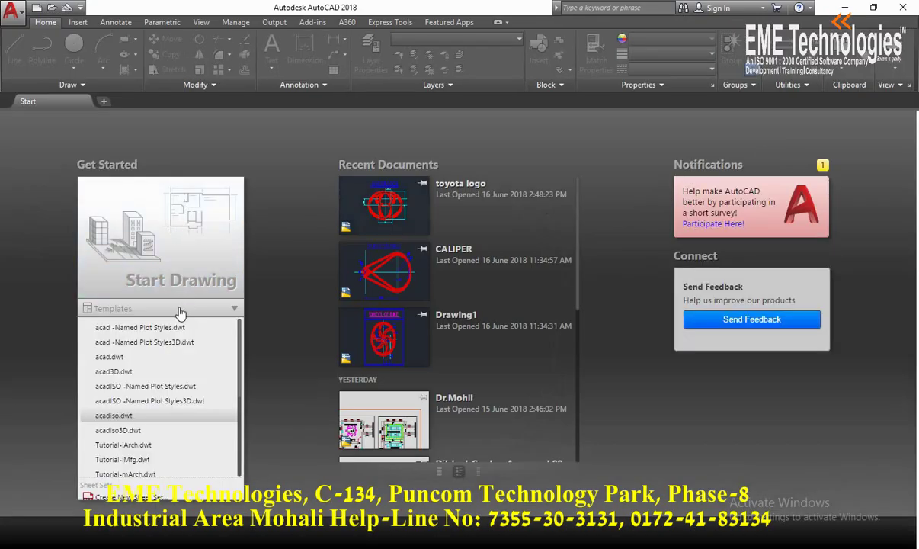
left_click(125, 415)
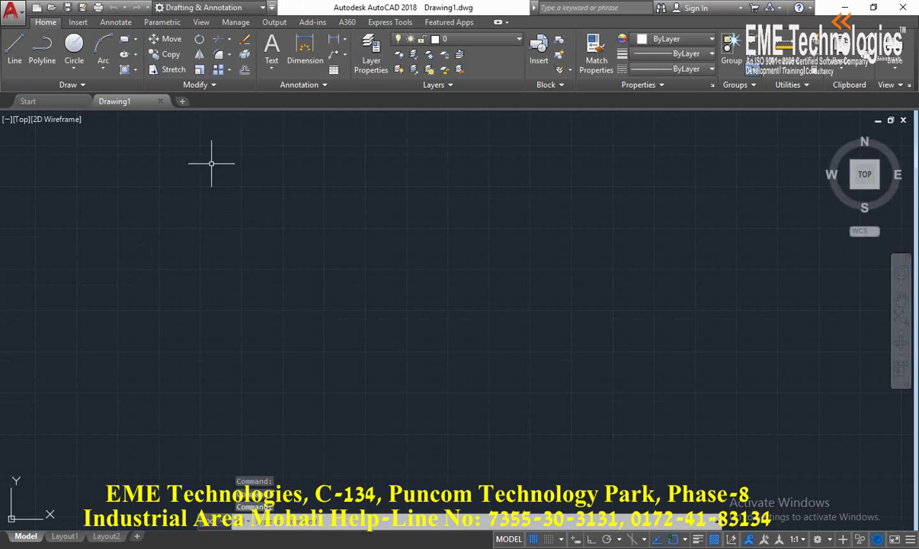
Step: Load the CENTER linetype through the Linetype Manager
left_click(454, 273)
left_click(382, 229)
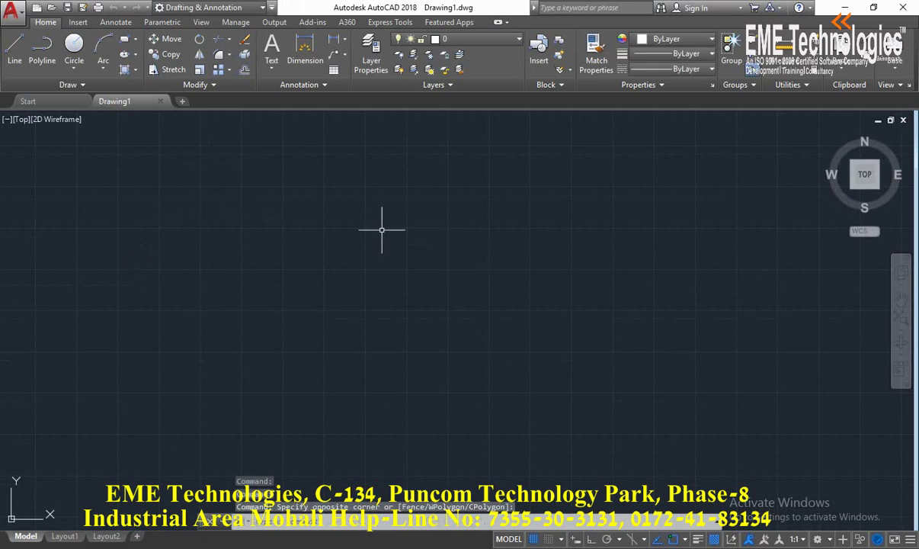
left_click(688, 68)
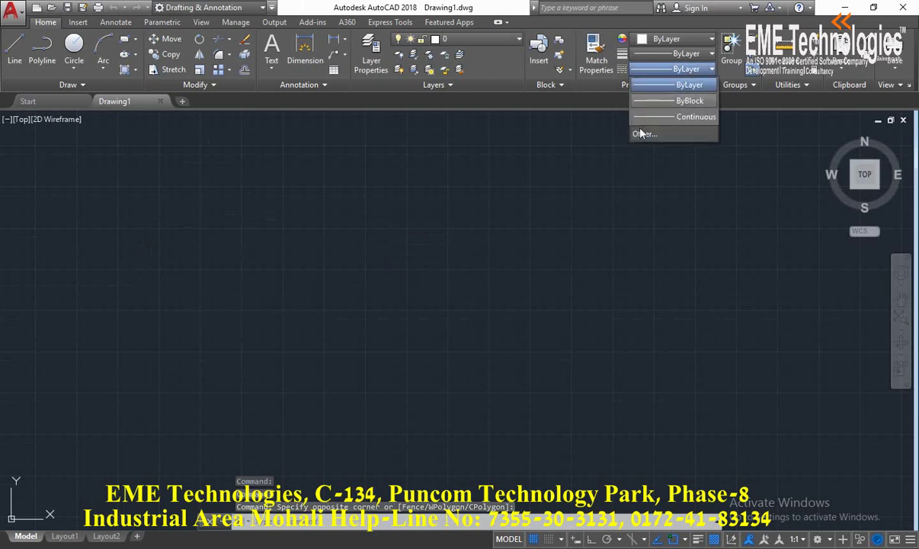
left_click(644, 135)
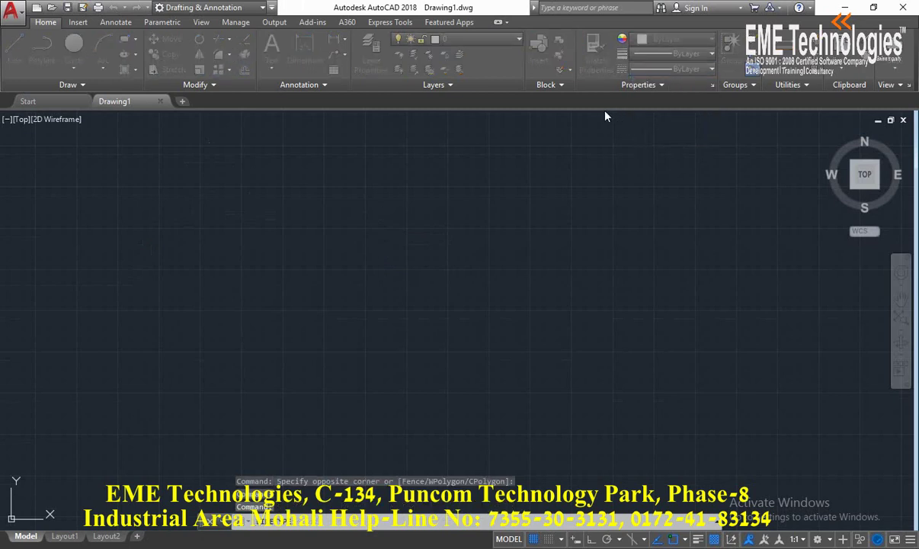
left_click(550, 133)
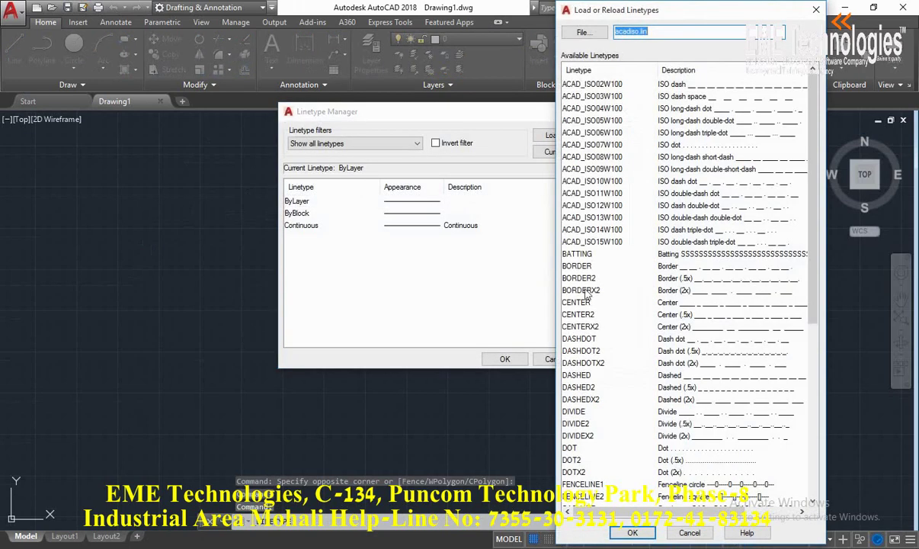
left_click(583, 302)
left_click(631, 532)
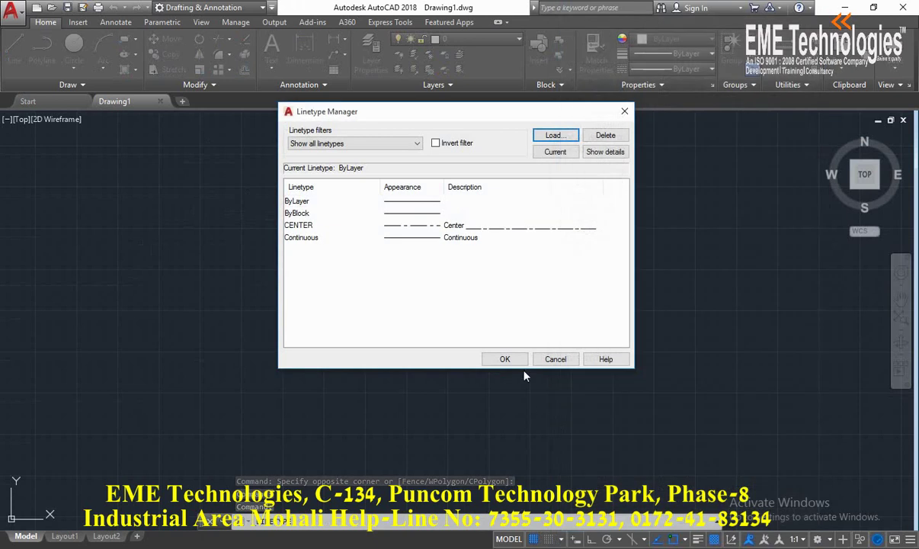
left_click(504, 359)
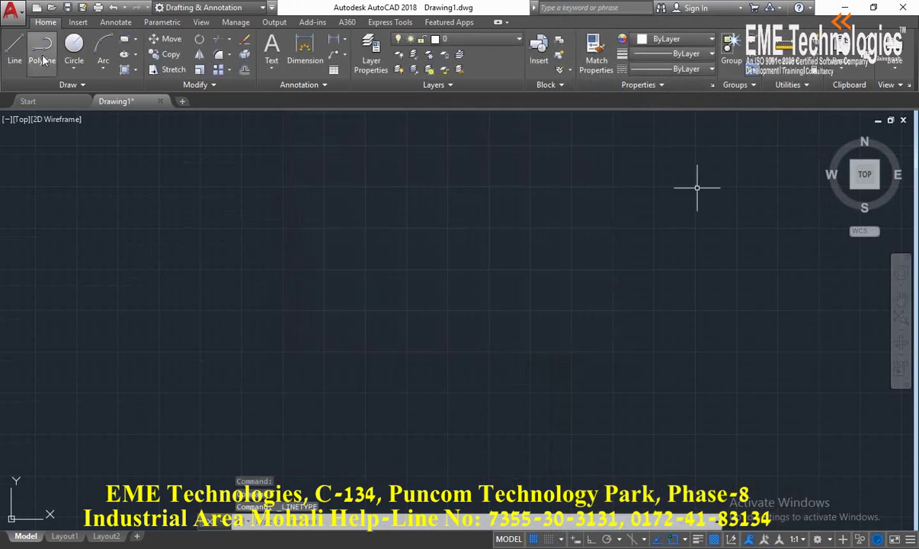
Step: Draw a vertical line in the CENTER linetype with Ortho turned on
left_click(15, 50)
left_click(700, 70)
left_click(638, 115)
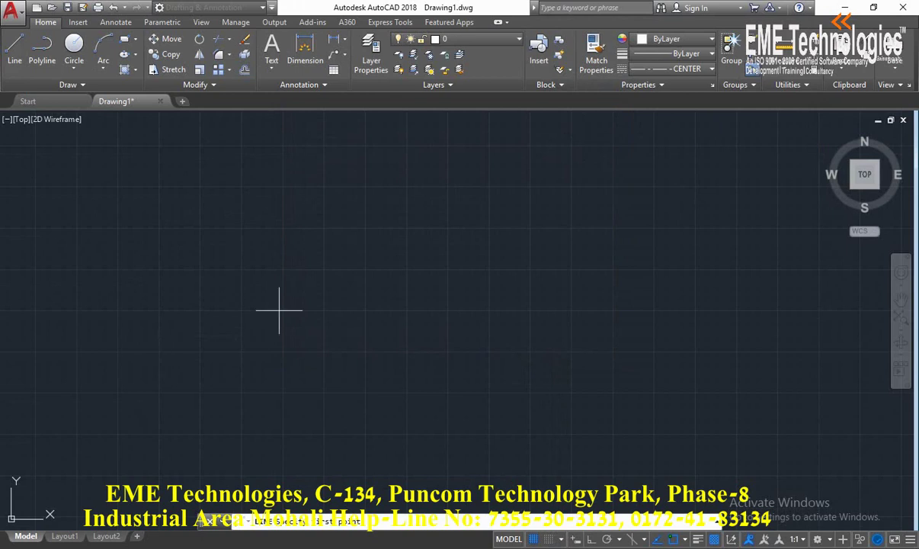
left_click(421, 133)
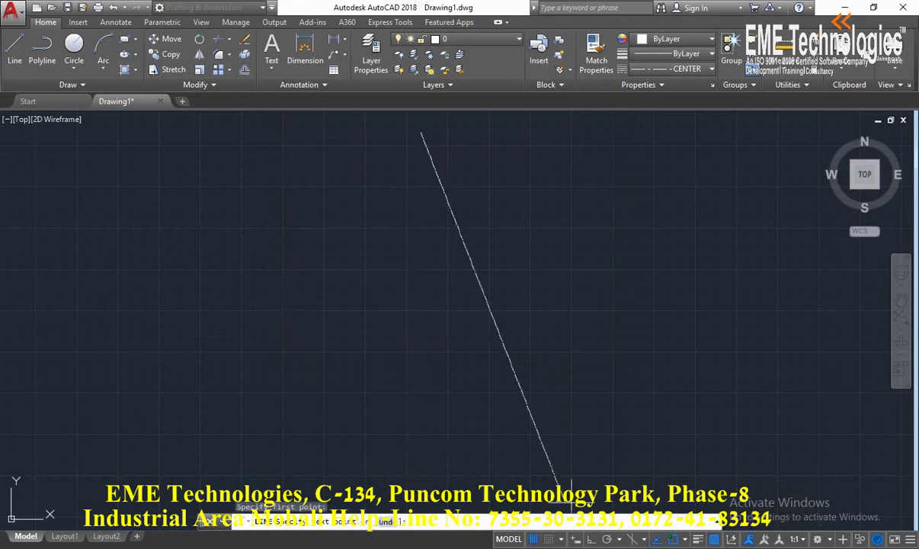
left_click(592, 540)
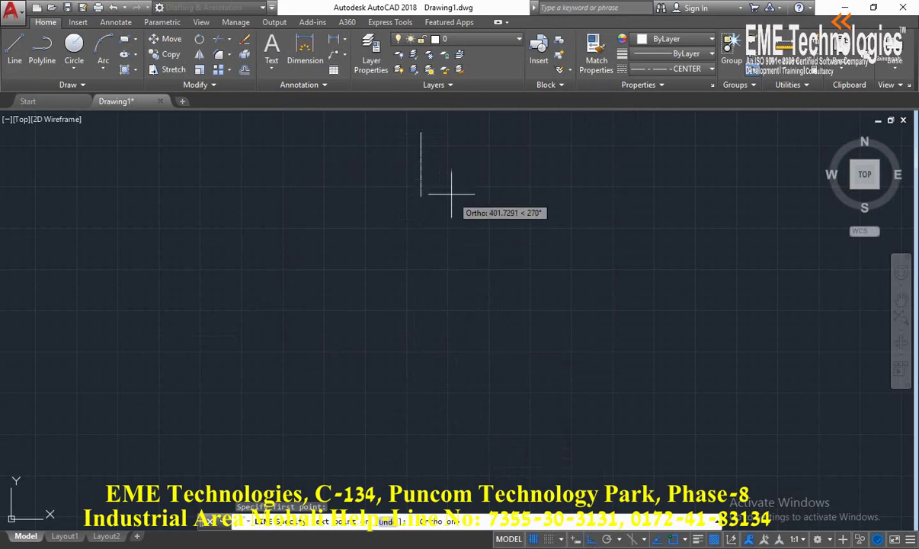
middle_click_drag(440, 189, 450, 200)
middle_click_drag(446, 322, 369, 246)
middle_click_drag(395, 334, 461, 387)
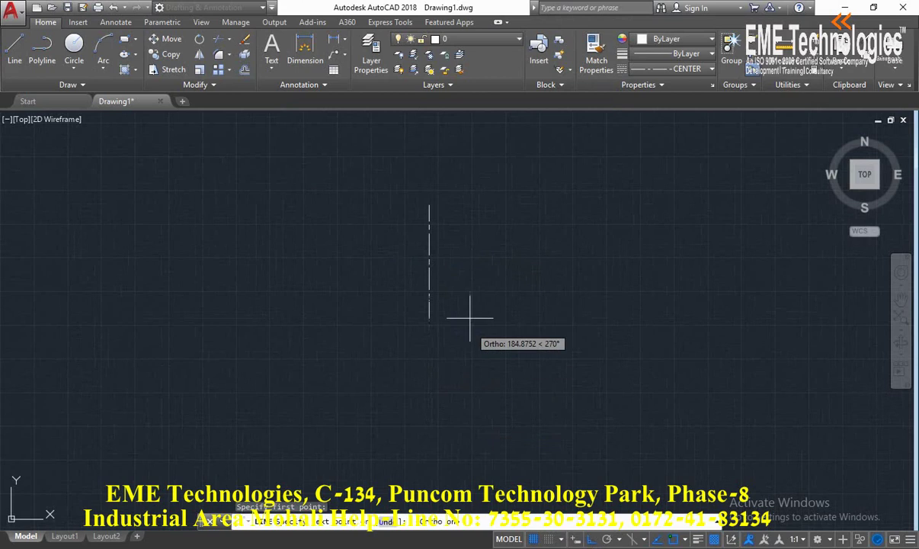
left_click(460, 238)
key("Escape")
Step: Start a new line at the centre line's middle segment end, then cancel it
scroll(421, 229, "up", 5)
mouse_move(421, 216)
middle_mouse_down()
mouse_move(472, 192)
mouse_move(457, 251)
middle_mouse_up()
scroll(458, 251, "up", 2)
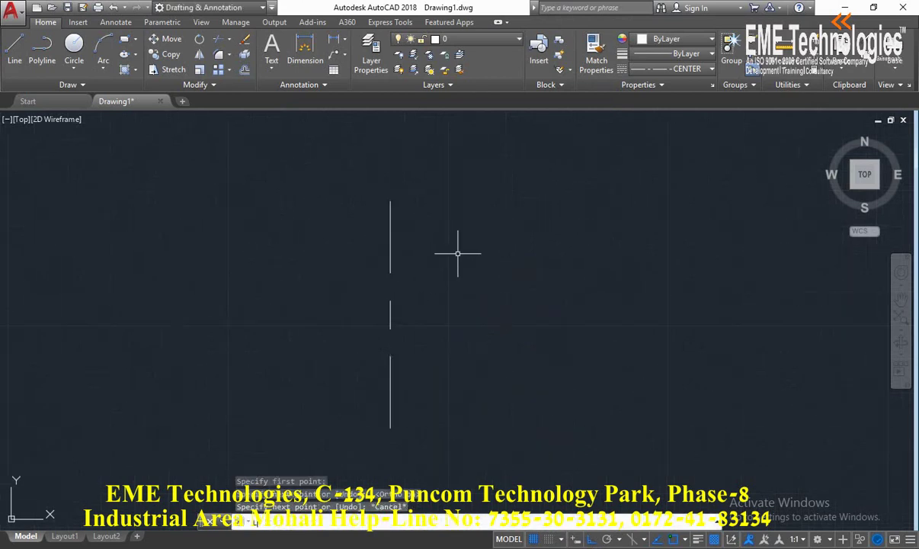
type("l")
key("Return")
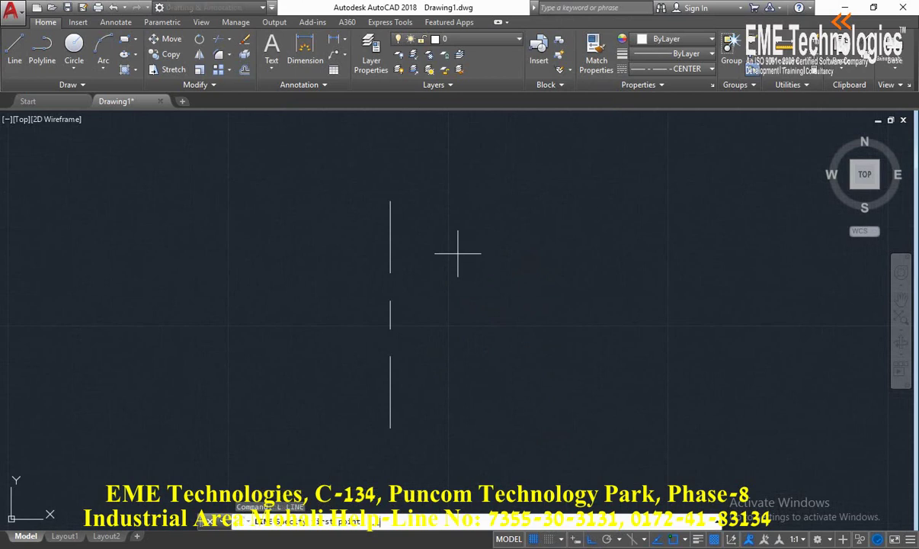
left_click(399, 330)
key("Escape")
Step: Reduce the linetype scale to 0.2, then to 0.1 with LTSCALE
type("l")
key("Return")
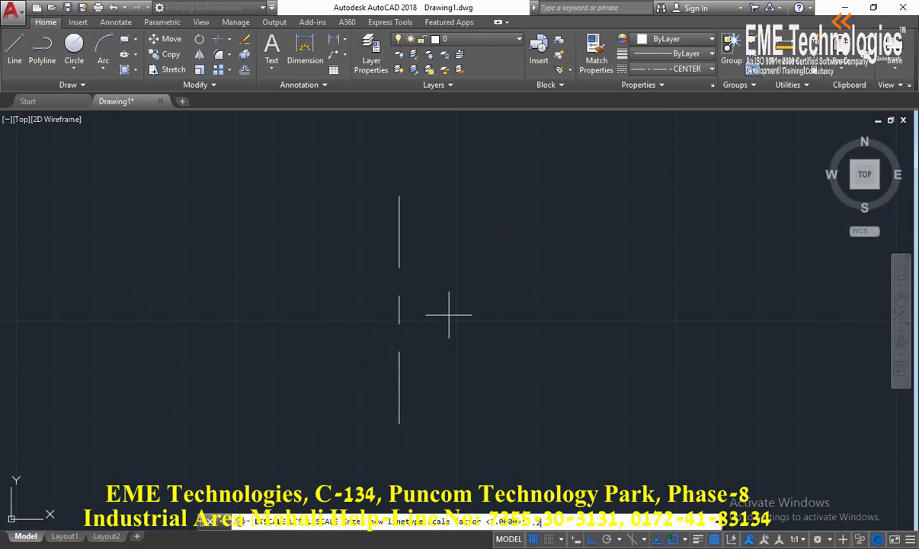
key("Return")
middle_click_drag(430, 254, 484, 253)
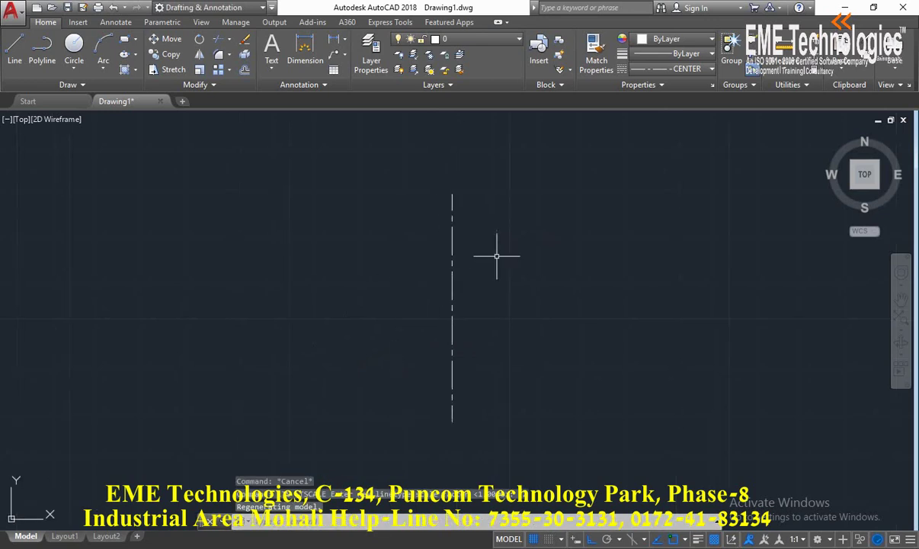
type("lts")
key("Return")
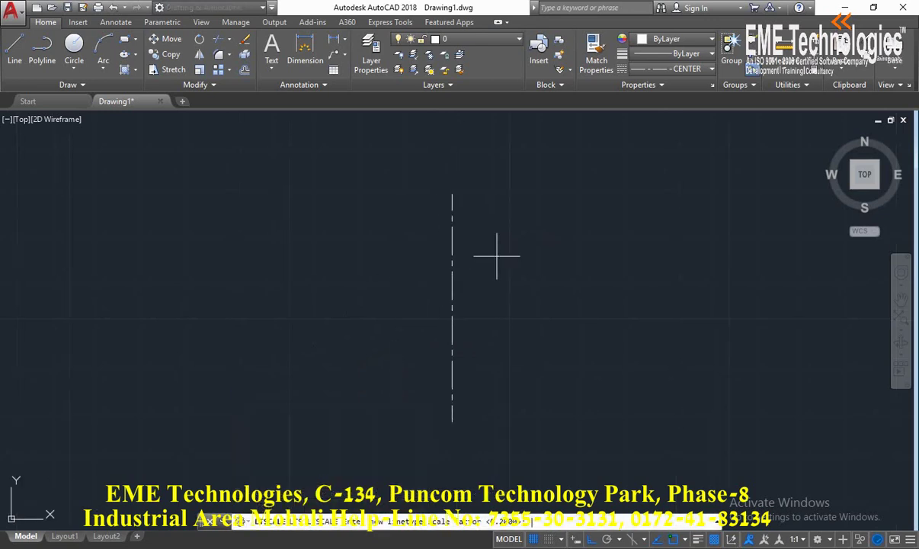
key("Return")
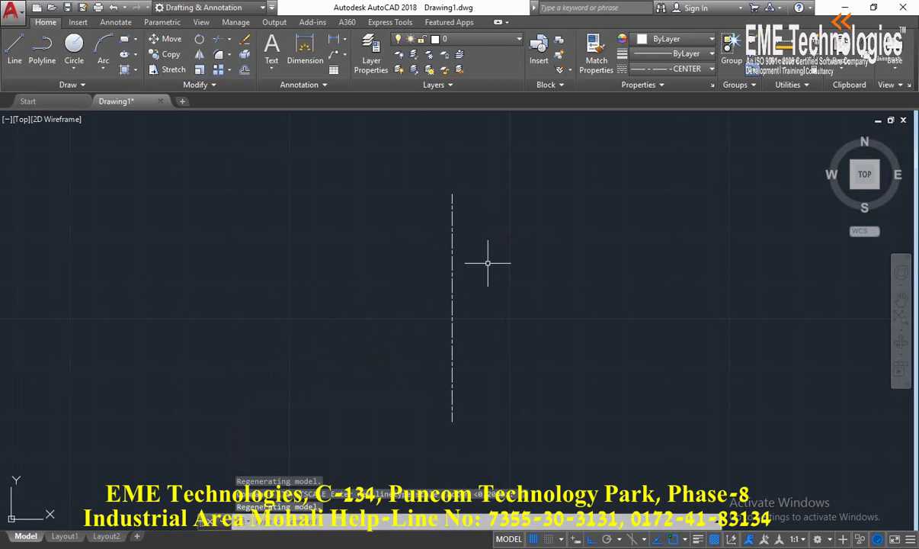
middle_click_drag(482, 267, 453, 248)
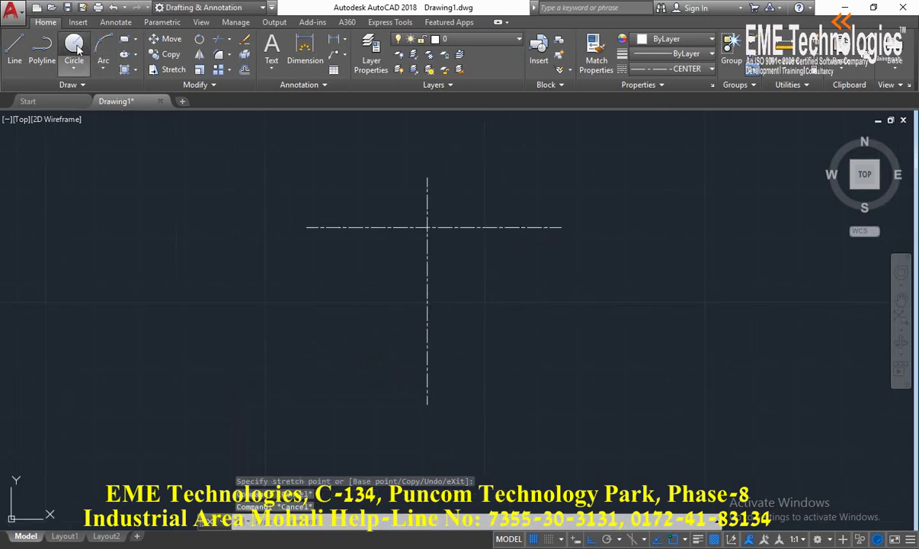
Step: Start a circle snapped to the centre-line intersection, then cancel it
left_click(74, 48)
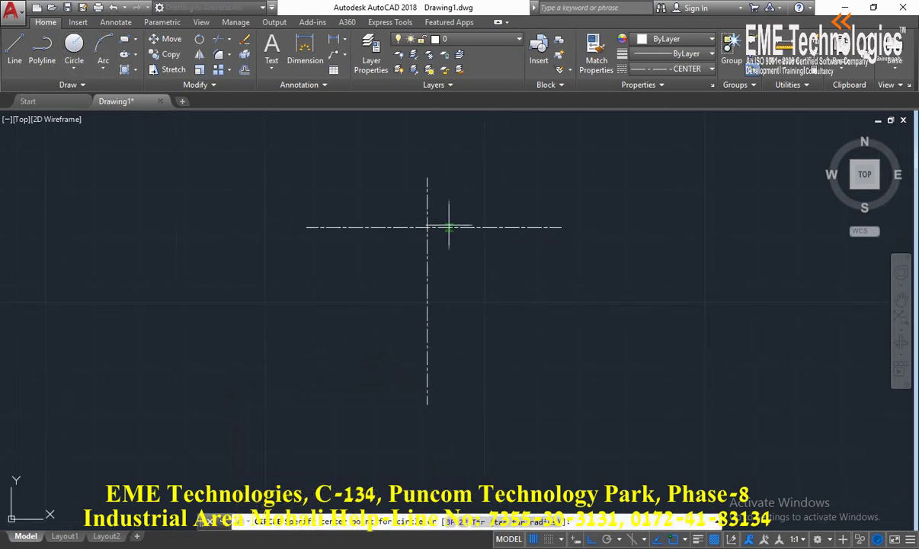
right_click(483, 169, "shift")
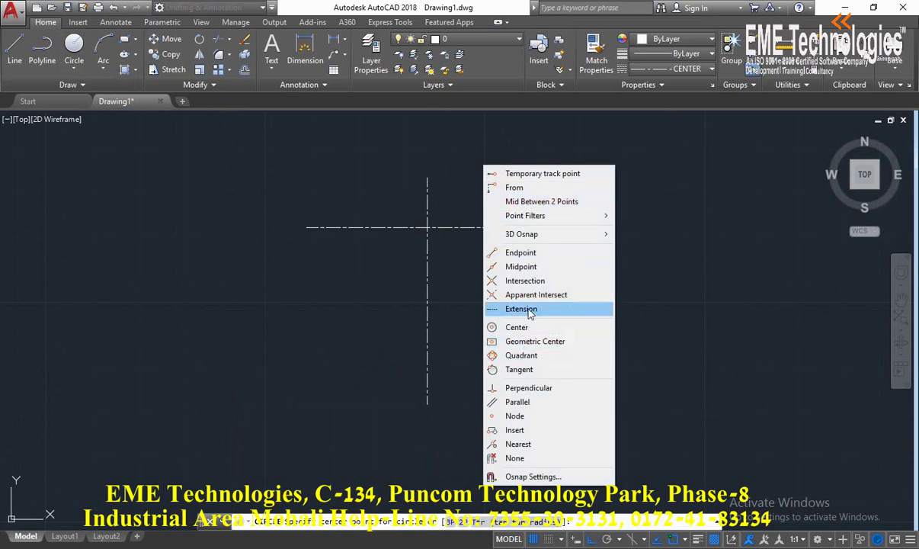
left_click(521, 280)
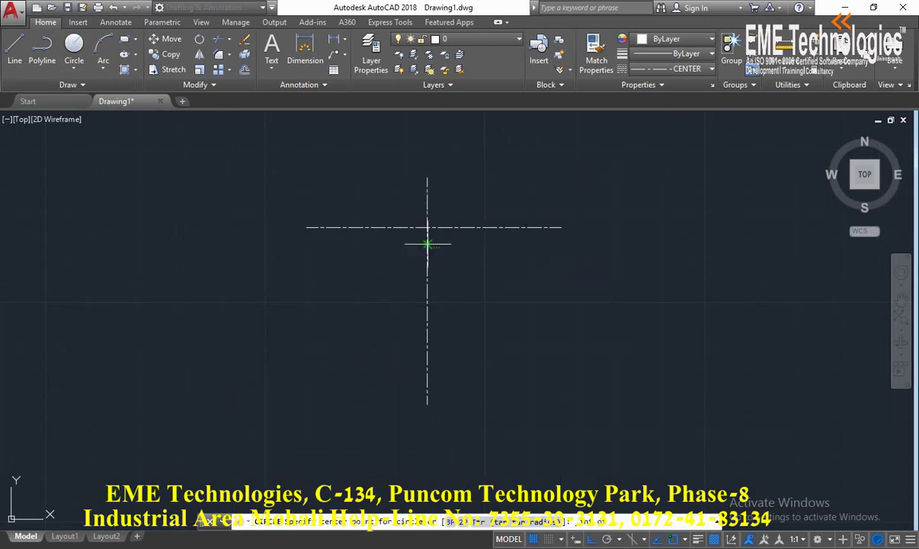
left_click(428, 227)
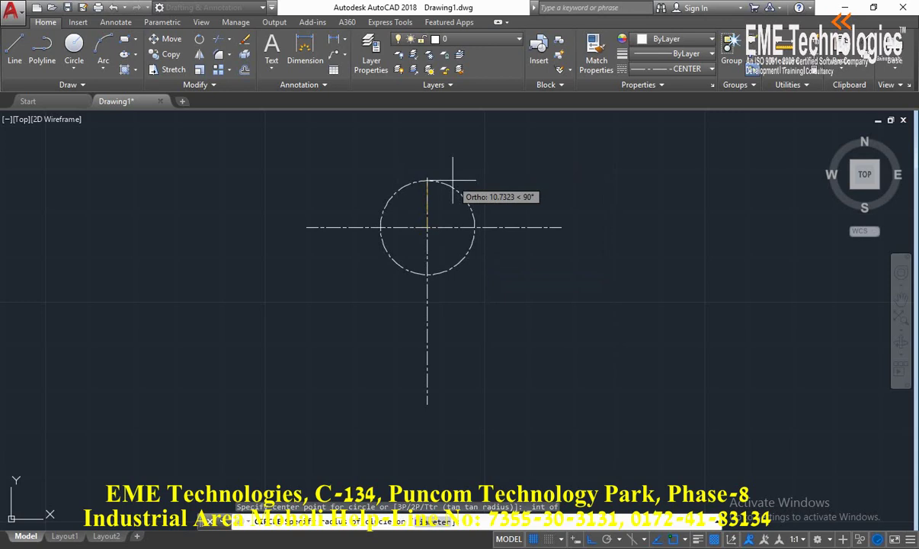
key("Escape")
Step: Set the object colour to green and the lineweight to 0.30 mm
left_click(657, 39)
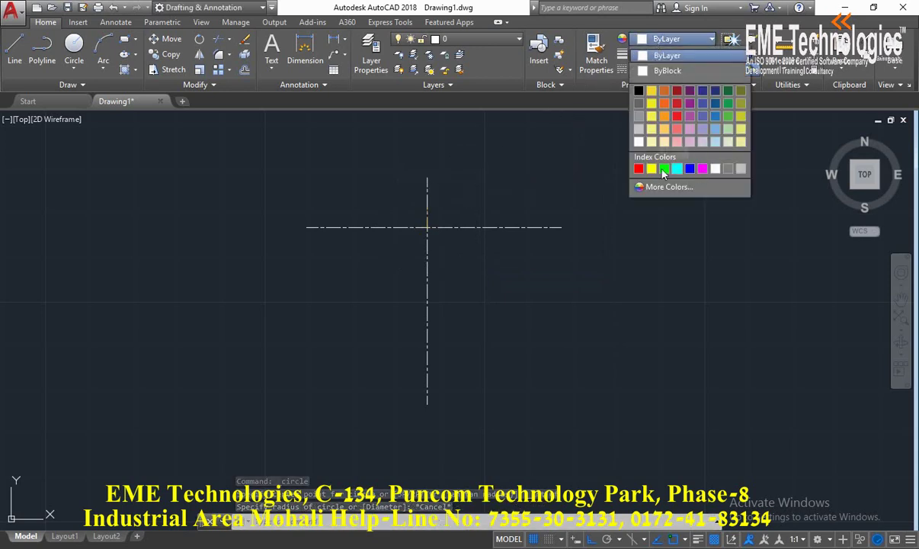
left_click(664, 168)
left_click(666, 54)
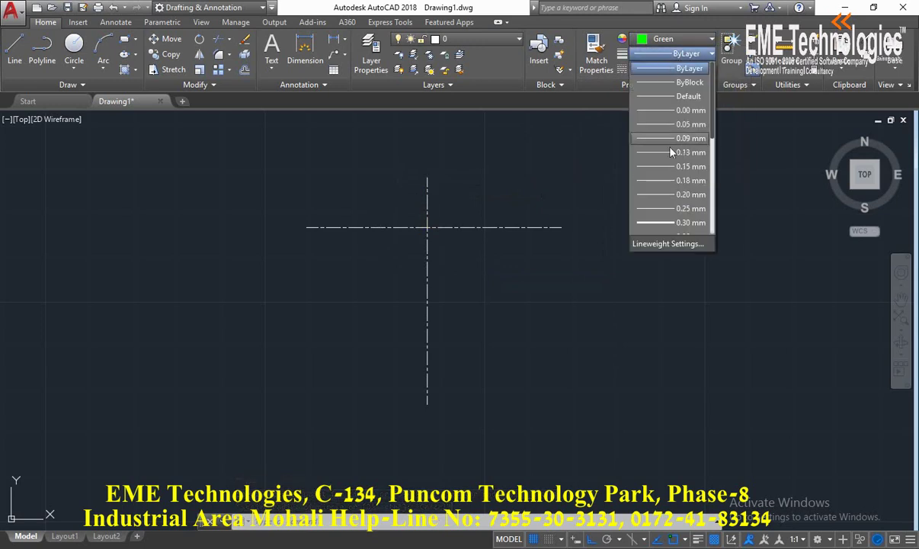
scroll(677, 143, "down", 1)
left_click(677, 139)
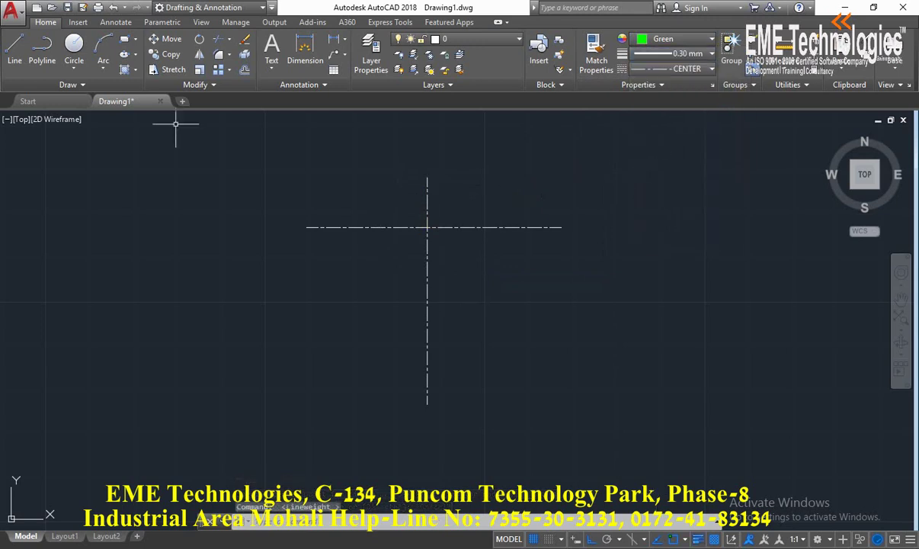
Step: Cancel another snapped circle and set the current linetype back to ByLayer
left_click(74, 47)
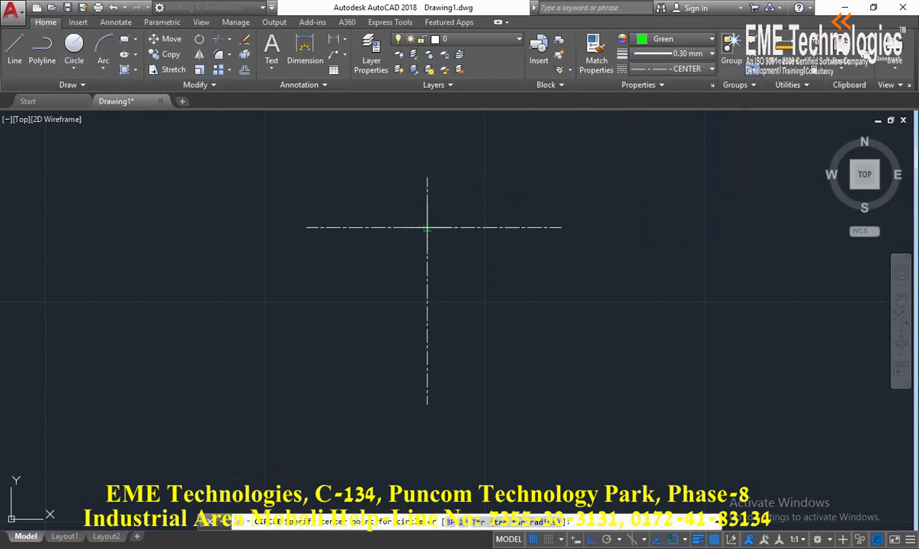
right_click(501, 139, "shift")
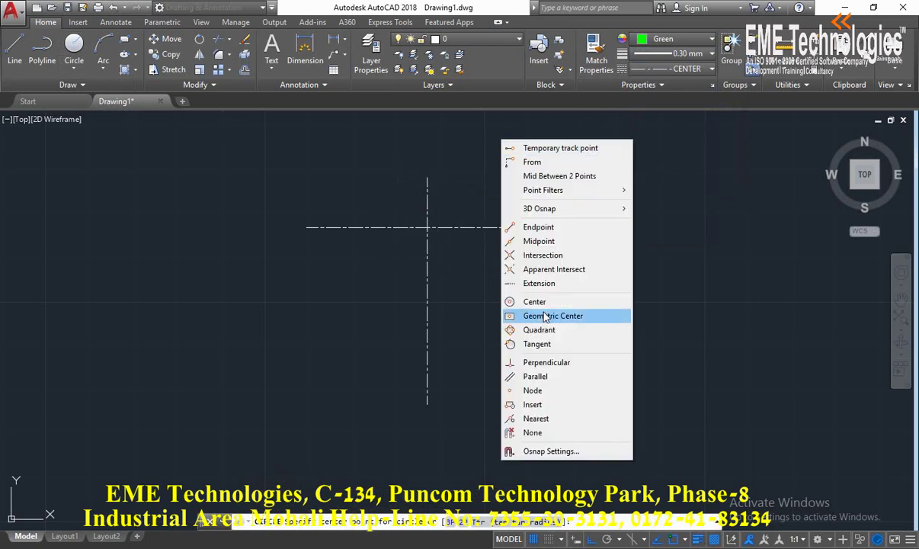
left_click(543, 255)
left_click(427, 226)
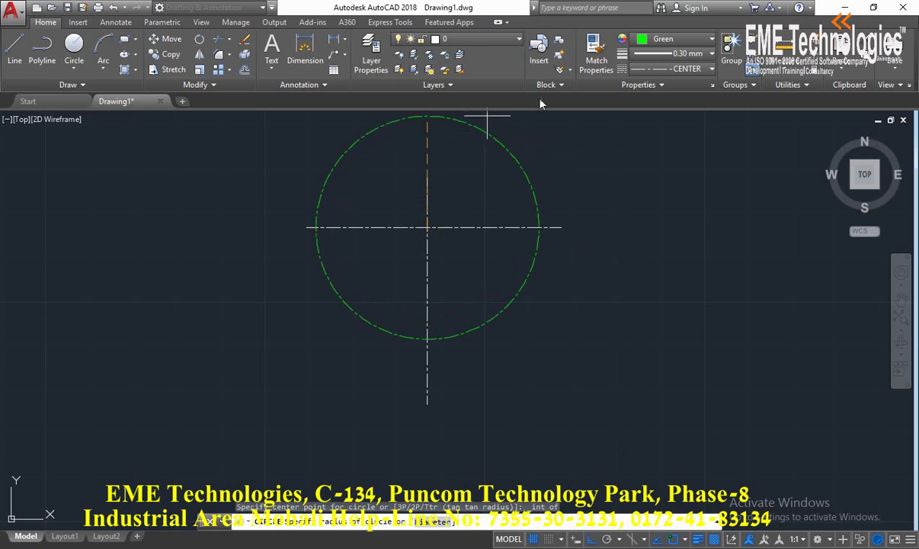
key("Escape")
left_click(671, 68)
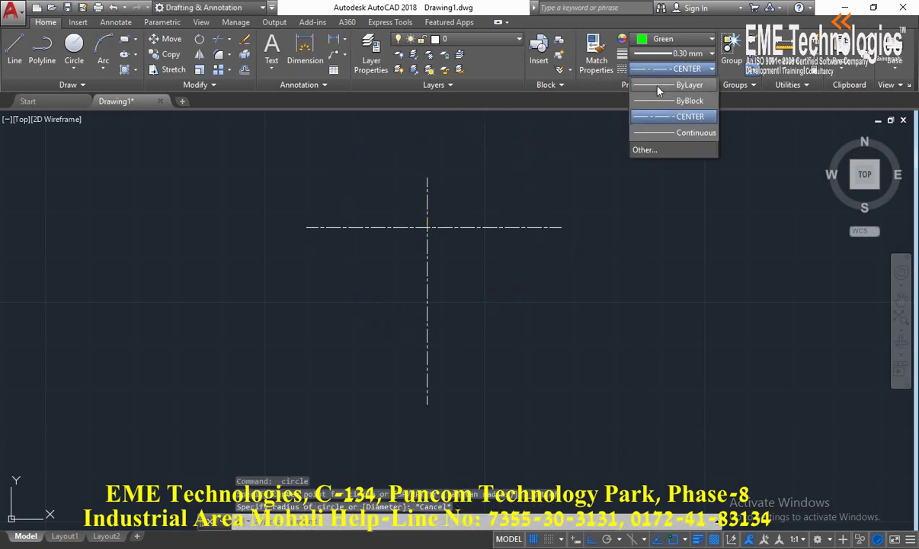
left_click(659, 90)
Step: Draw the radius 25 head circle centred on the centre-line crossing
left_click(74, 48)
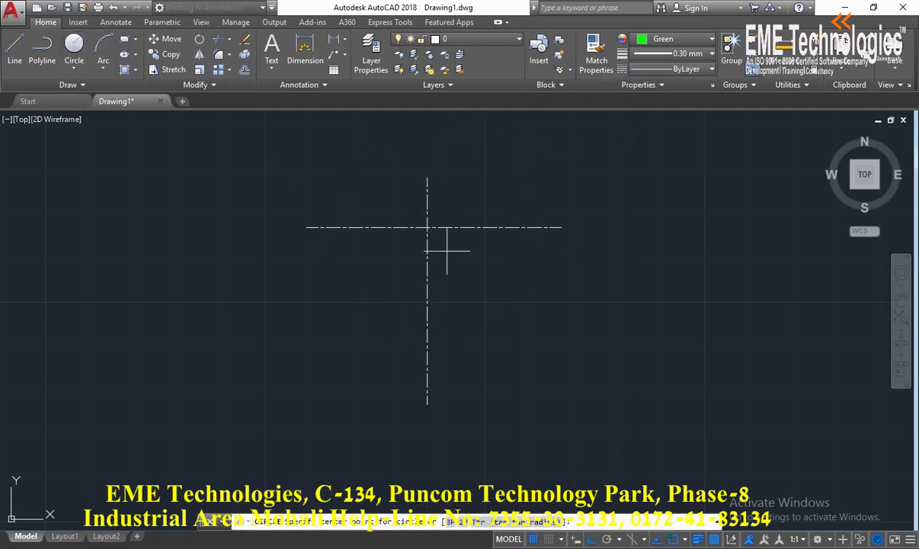
right_click(457, 194, "shift")
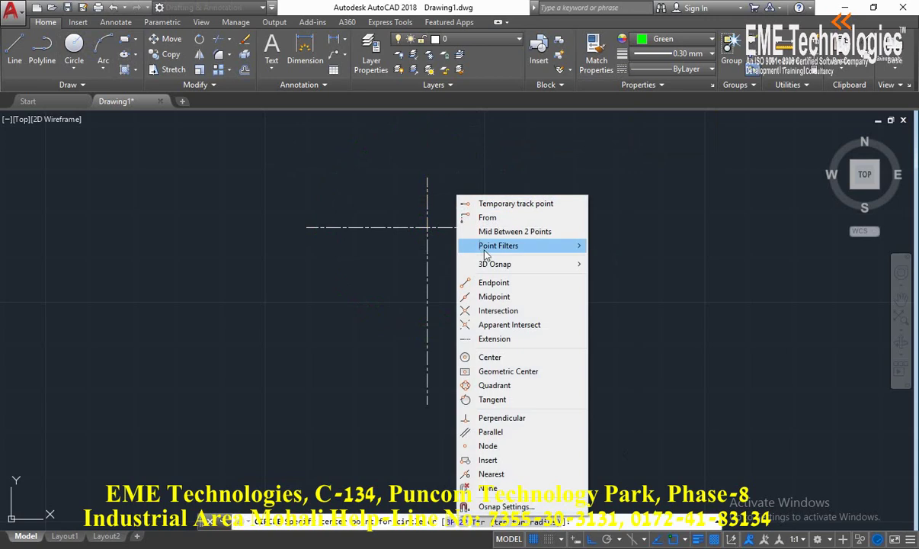
left_click(494, 314)
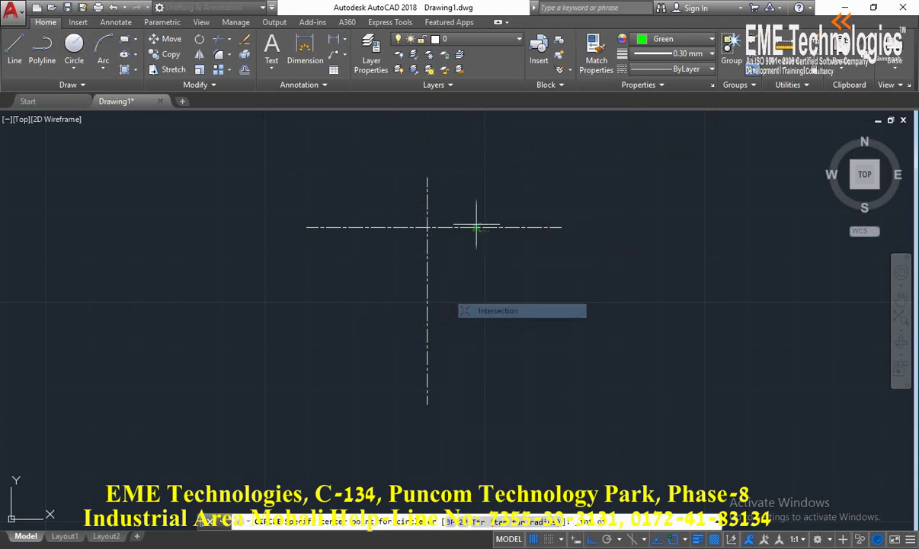
left_click(427, 227)
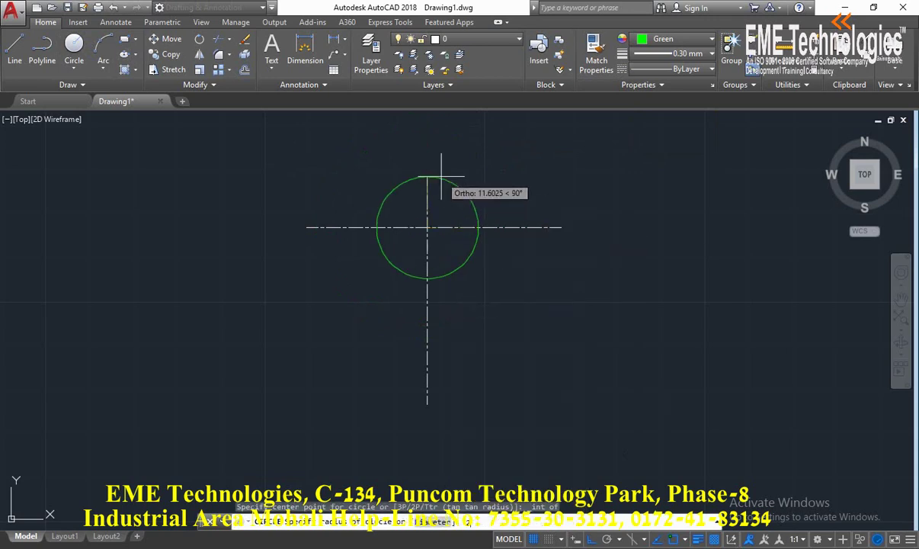
key("Return")
scroll(440, 175, "down", 2)
middle_click_drag(347, 203, 298, 194)
scroll(293, 189, "up", 2)
scroll(396, 243, "down", 1)
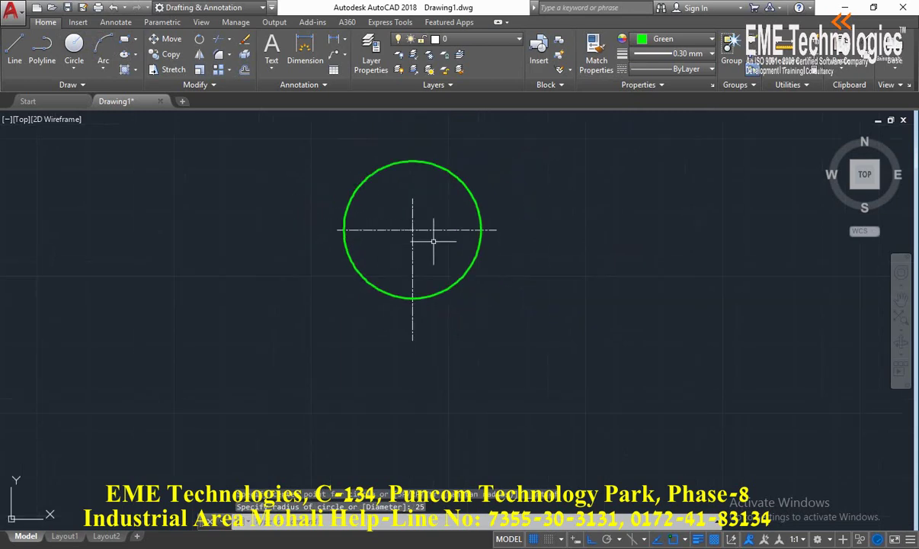
middle_click_drag(435, 242, 360, 240)
key("Return")
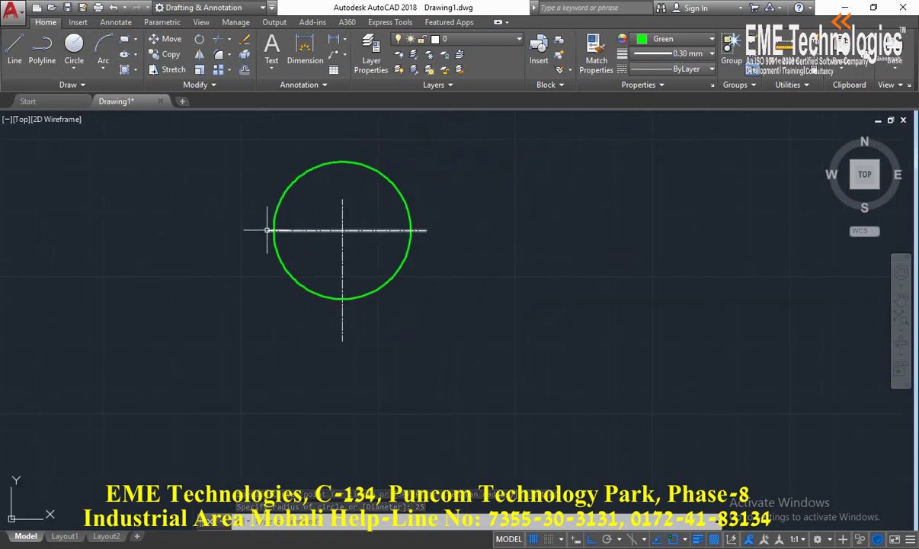
left_click(274, 229)
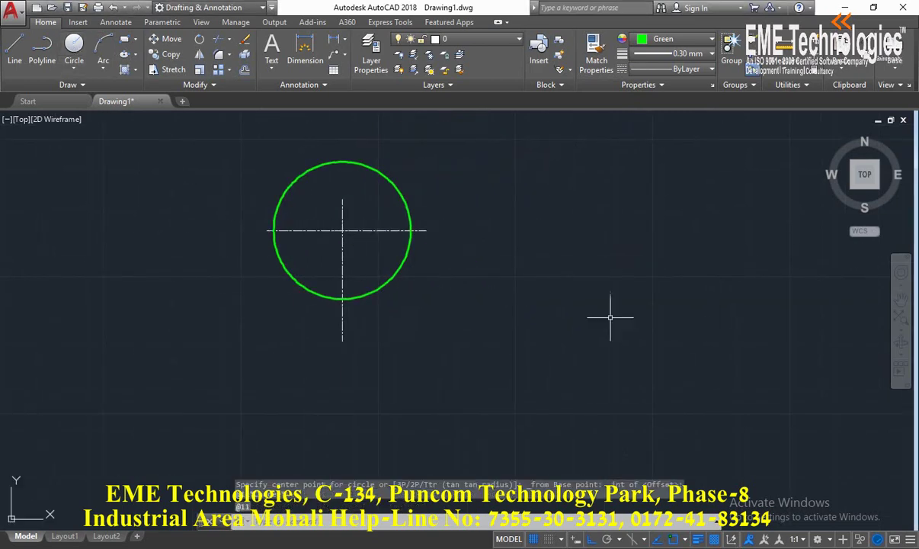
middle_click_drag(435, 204, 464, 277)
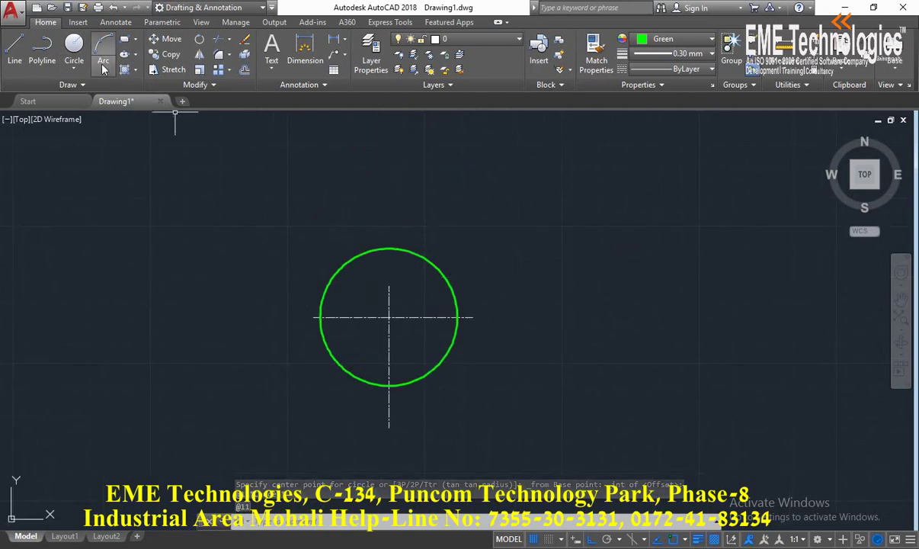
left_click(74, 47)
right_click(385, 175, "shift")
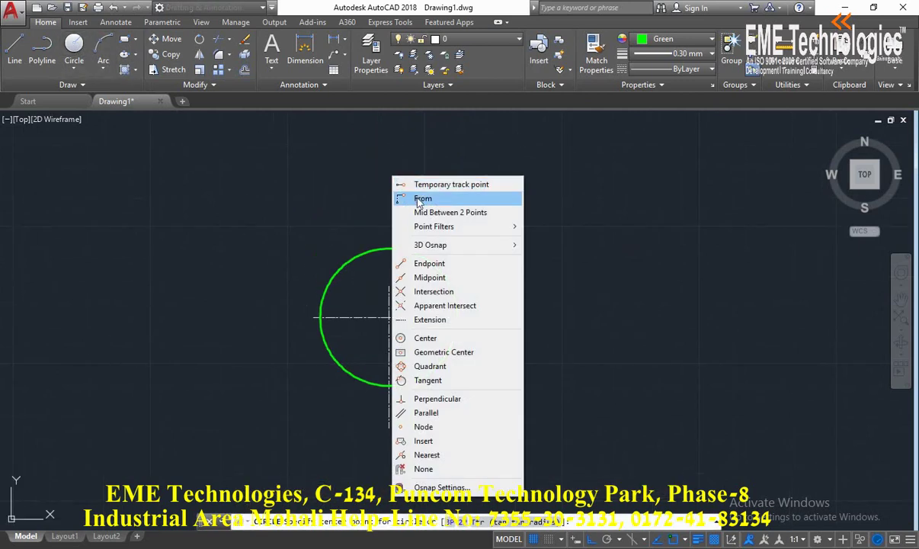
left_click(411, 199)
right_click(427, 153, "shift")
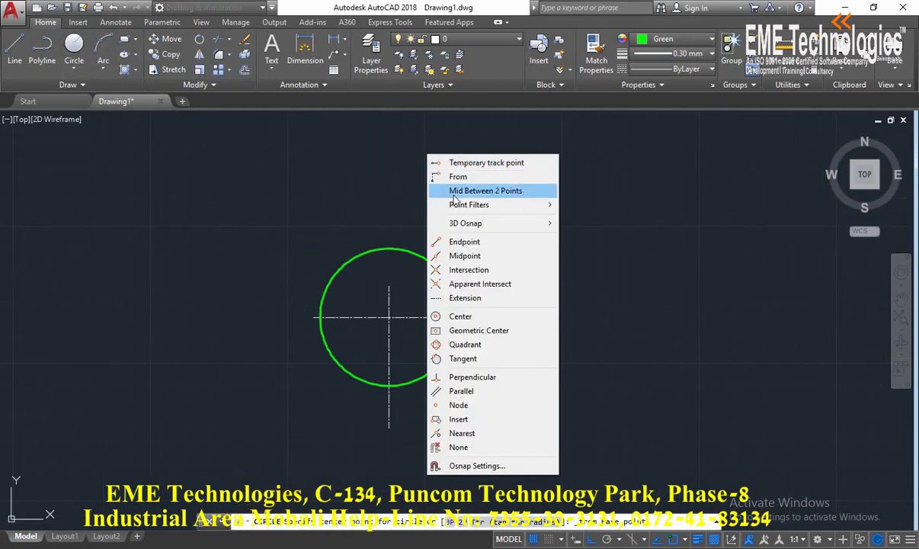
left_click(455, 270)
left_click(389, 317)
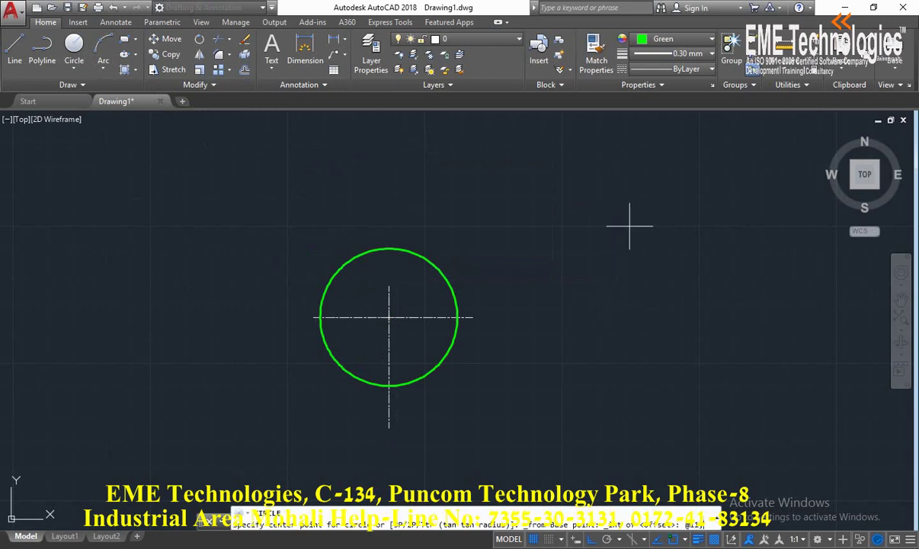
type("4")
key("Return")
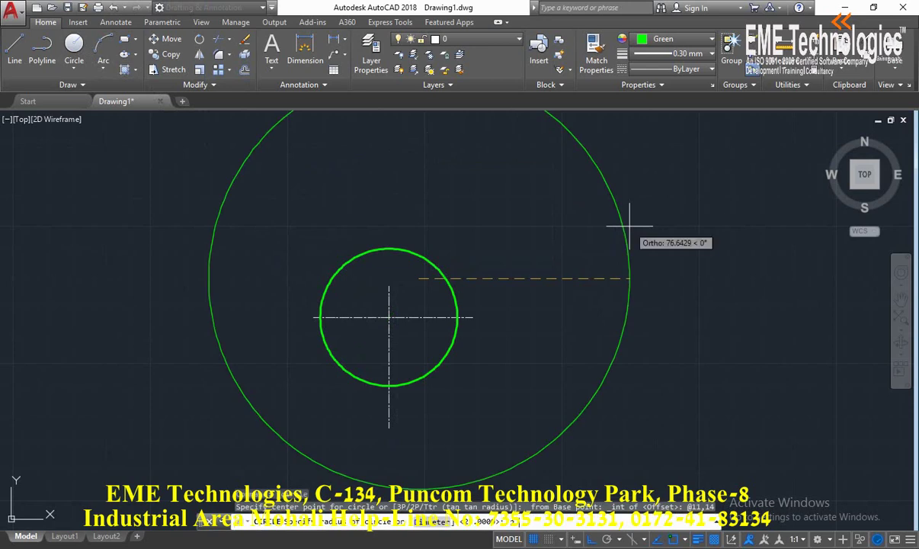
key("Return")
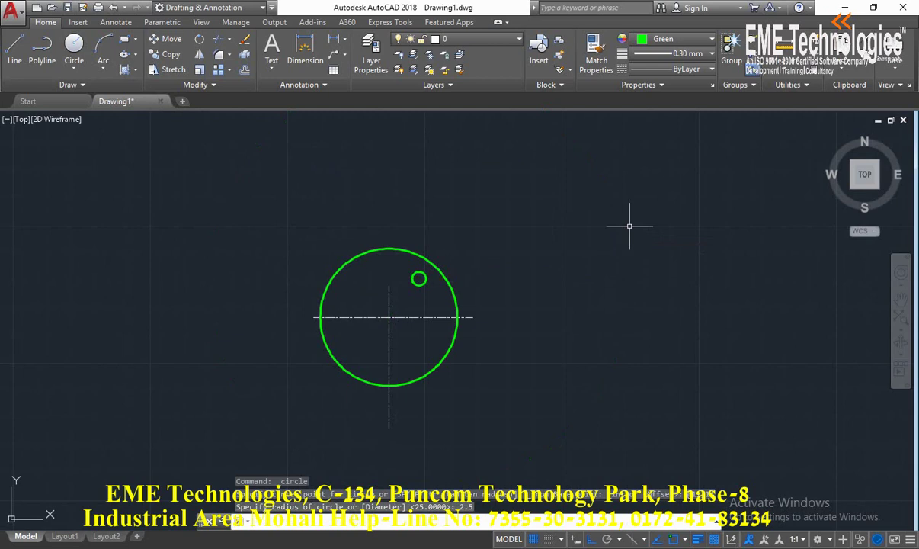
Step: Drag the vertical centre line's top grip above the head, then zoom extents
middle_click_drag(482, 230, 472, 154)
left_click(389, 226)
left_click(356, 245)
left_click(377, 218)
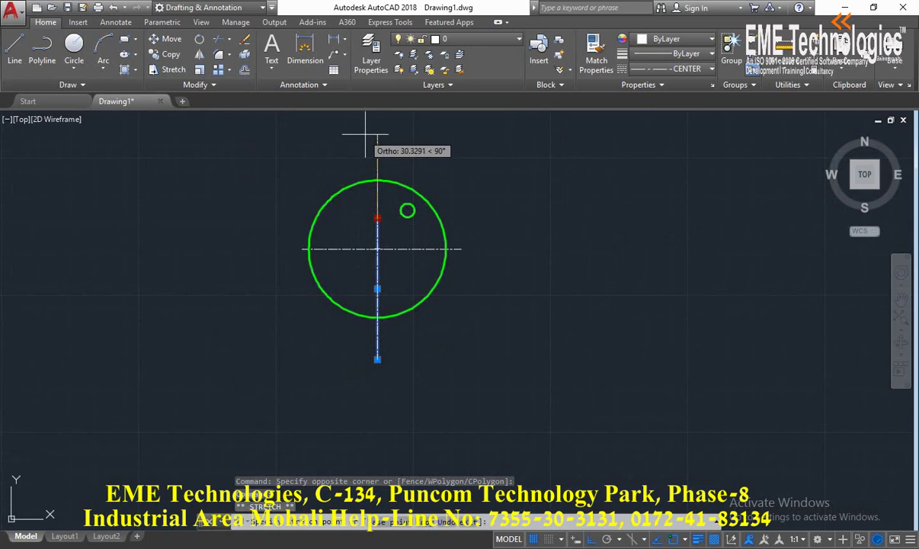
left_click(364, 142)
key("Escape")
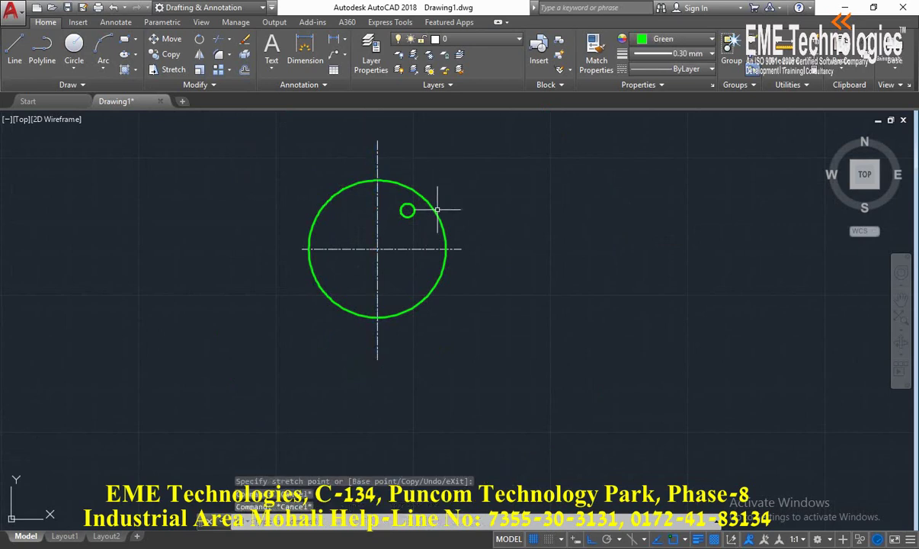
middle_click(451, 191)
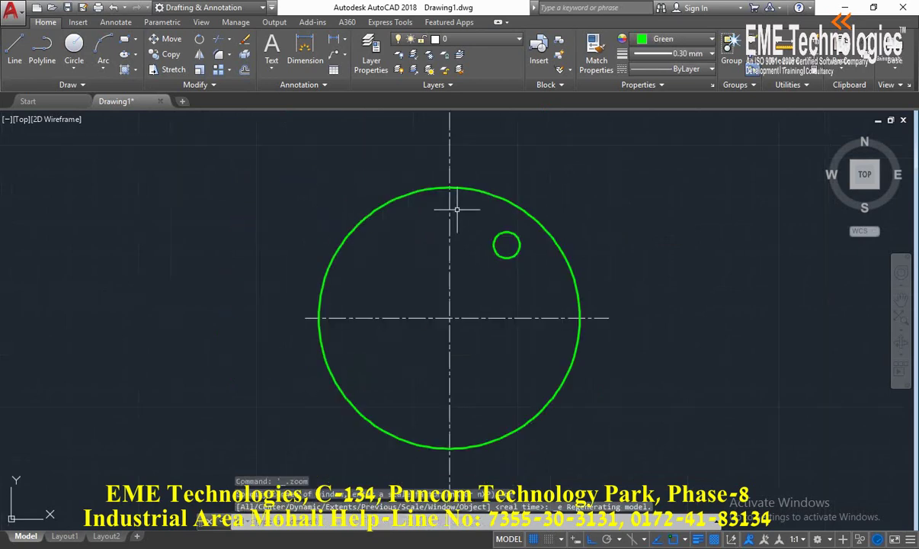
scroll(423, 211, "down", 3)
scroll(481, 231, "down", 1)
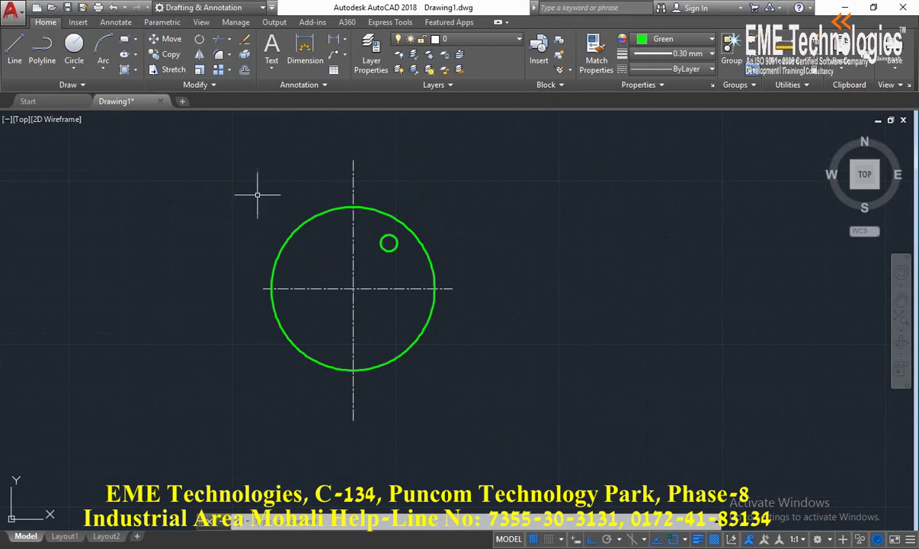
Step: Offset the horizontal centre line 3.8 downward
left_click(245, 69)
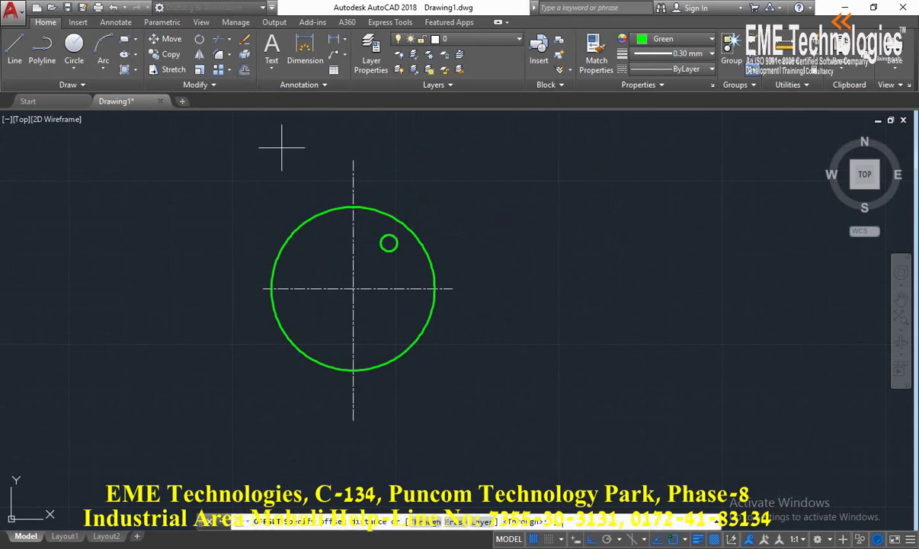
type("8")
key("Return")
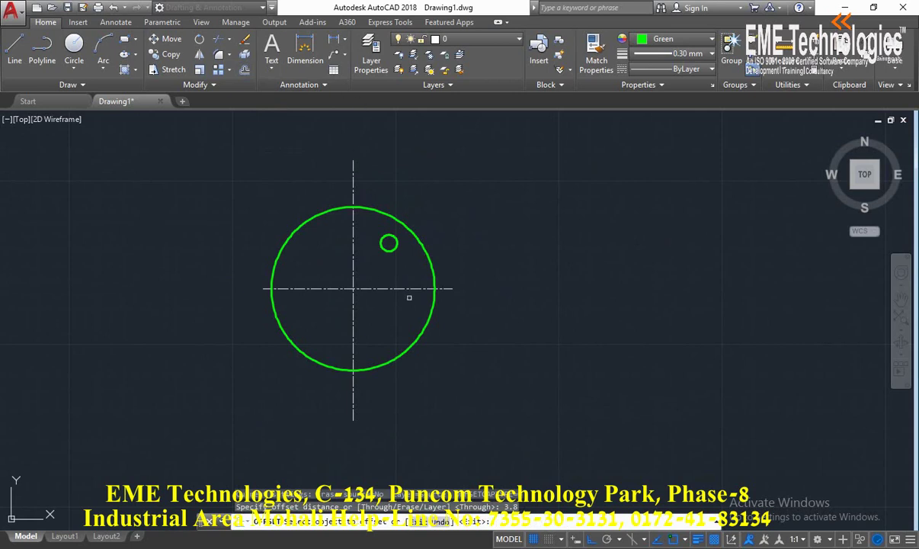
left_click(400, 288)
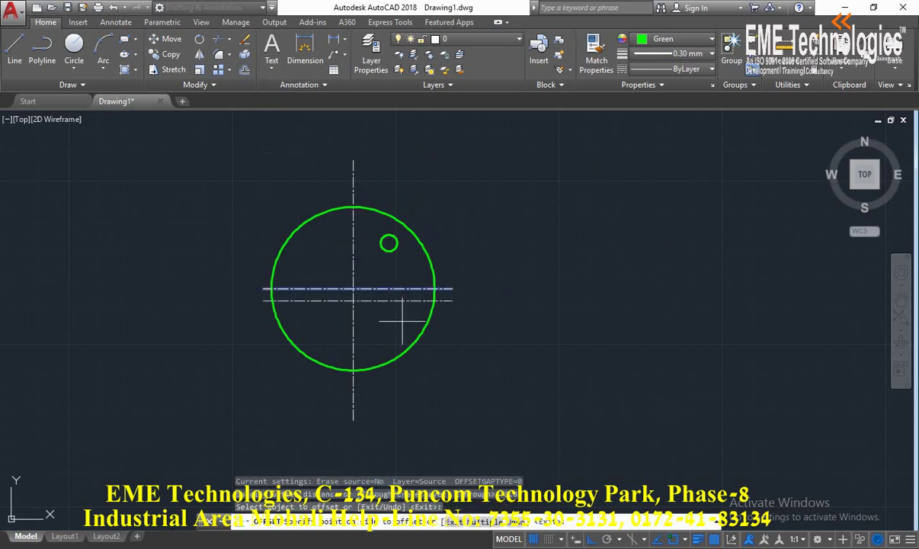
key("Escape")
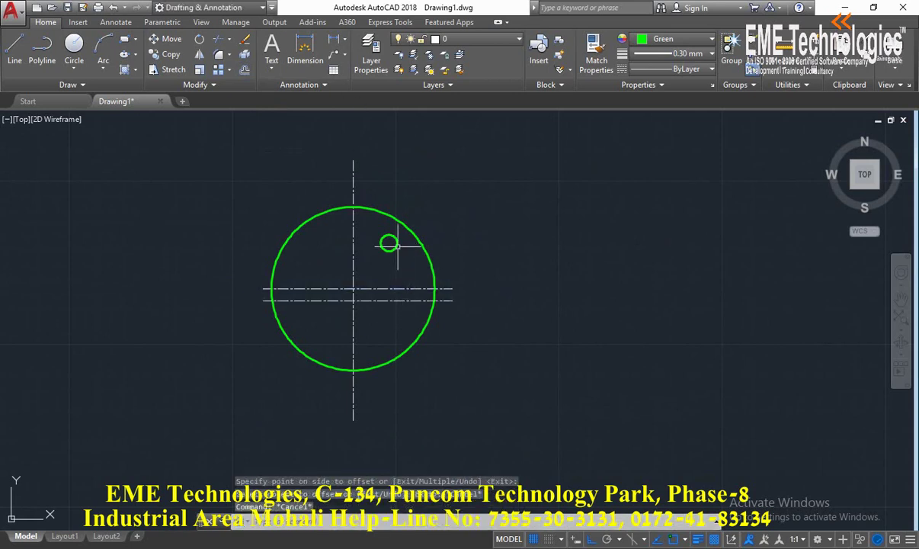
Step: Trim away the head circle's two lower quarter arcs
left_click(219, 39)
key("Return")
left_click(418, 342)
left_click(291, 344)
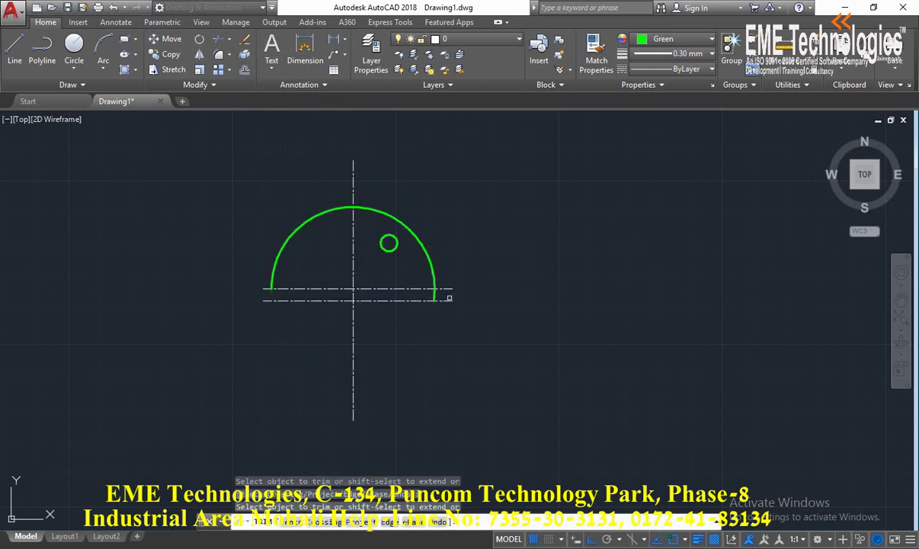
key("Return")
Step: Draw a straight line joining the arc's left and right endpoints
left_click(14, 50)
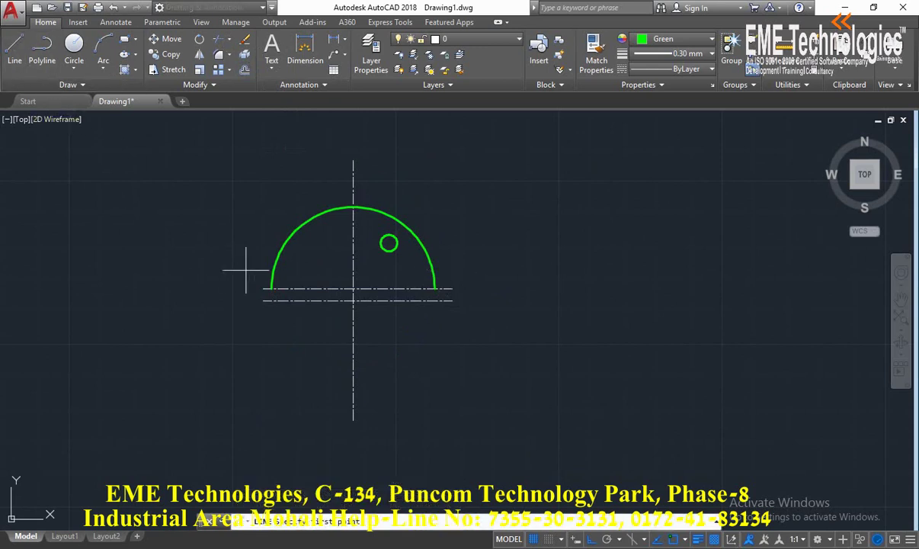
left_click(272, 288)
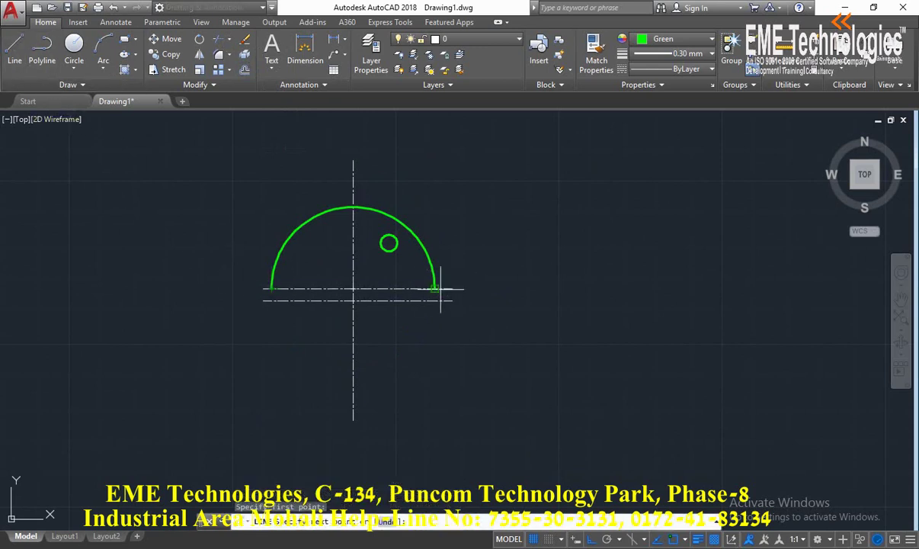
left_click(438, 288)
middle_click_drag(505, 248, 546, 196)
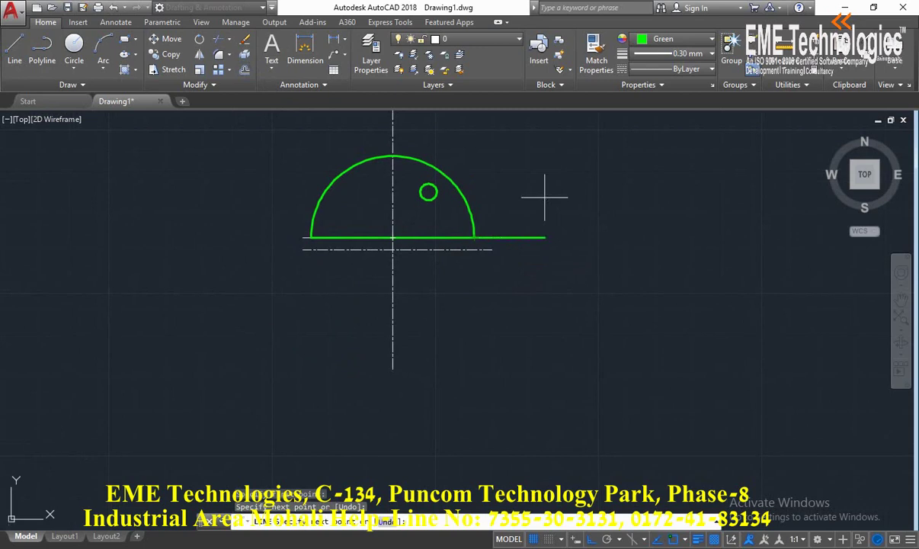
key("Escape")
middle_click_drag(509, 193, 556, 217)
Step: Offset the head's base line 46 units downward
left_click(245, 70)
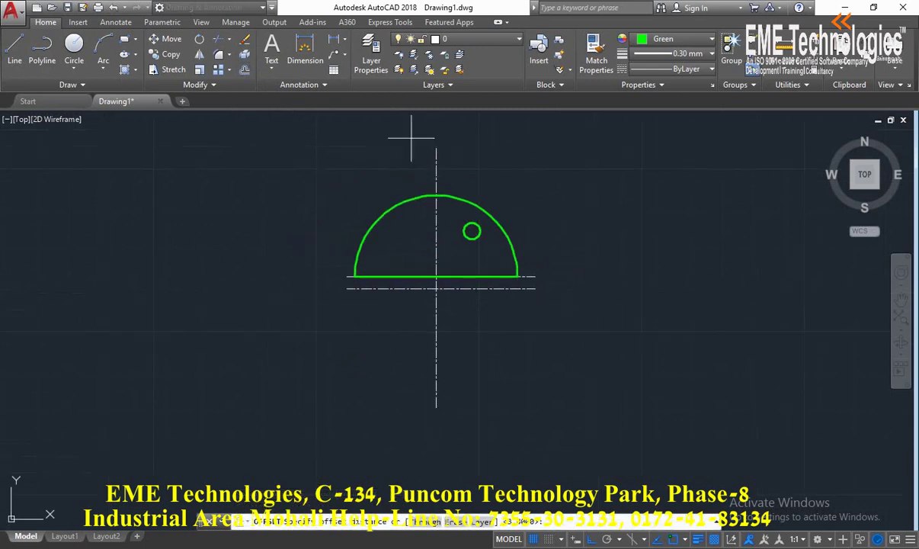
type("46")
key("Return")
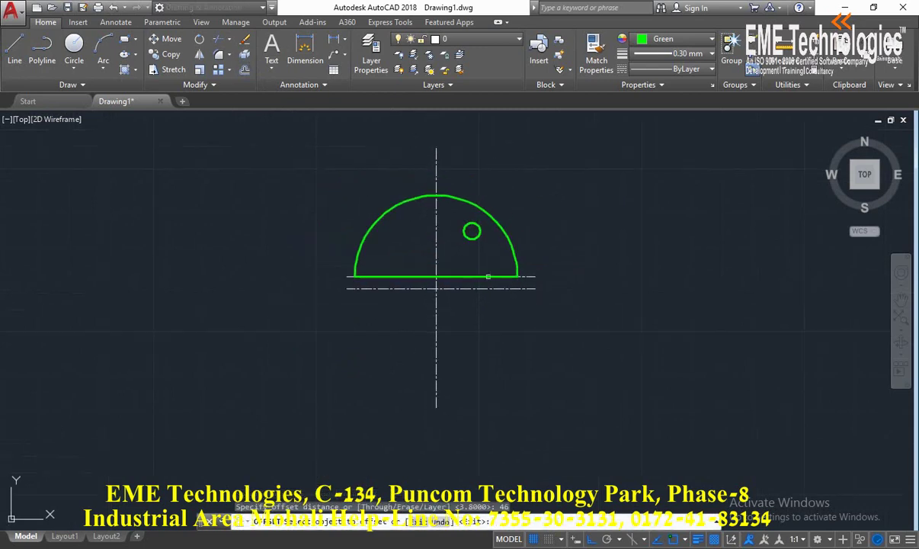
left_click(457, 275)
left_click(488, 358)
key("Escape")
mouse_move(519, 348)
middle_mouse_down()
mouse_move(489, 297)
mouse_move(492, 256)
mouse_move(478, 298)
middle_mouse_up()
scroll(493, 263, "down", 2)
Step: Extend the vertical centre line's bottom past the new lower line
left_click(479, 298)
left_click(400, 322)
left_click(436, 335)
left_click(436, 393)
key("Escape")
scroll(462, 279, "up", 2)
mouse_move(462, 275)
middle_mouse_down()
mouse_move(468, 301)
mouse_move(457, 240)
middle_mouse_up()
Step: Offset the lower green line a further 11 units down
type("o")
key("Return")
type("11")
key("Return")
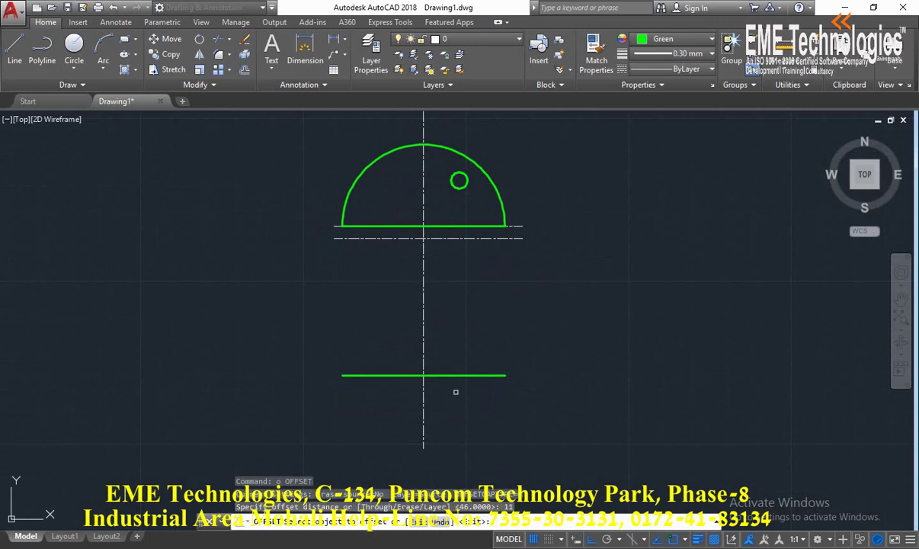
left_click(456, 374)
left_click(459, 405)
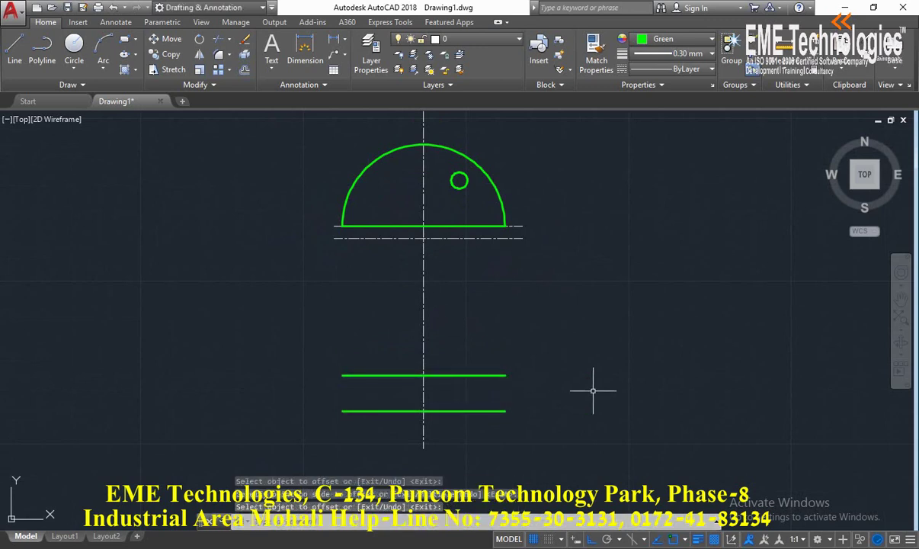
key("Return")
key("Return")
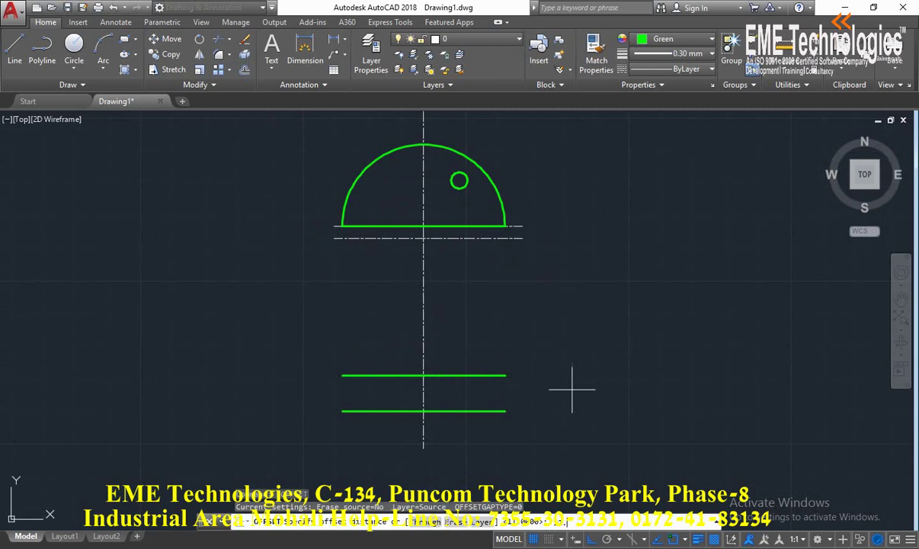
Step: Offset the vertical centre line 12.75 to the right and to the left
type("5")
key("Return")
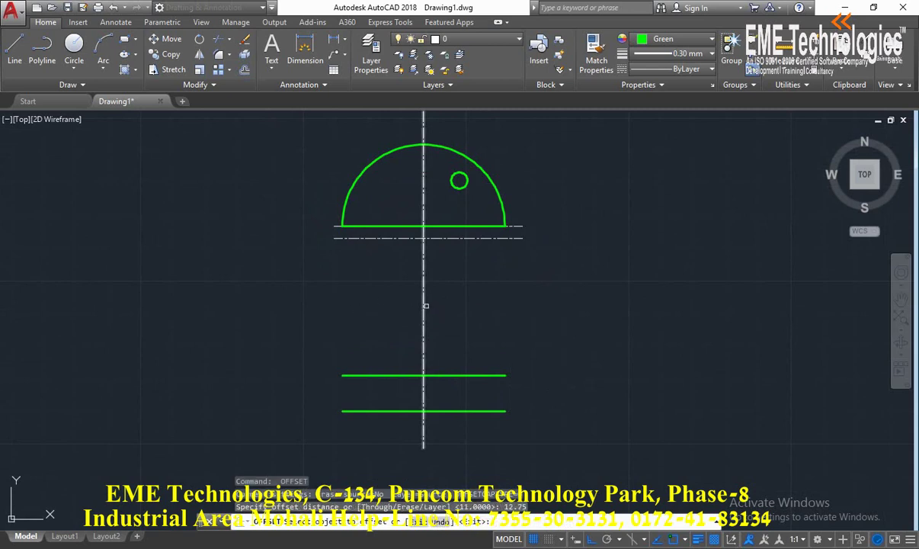
left_click(424, 304)
left_click(459, 312)
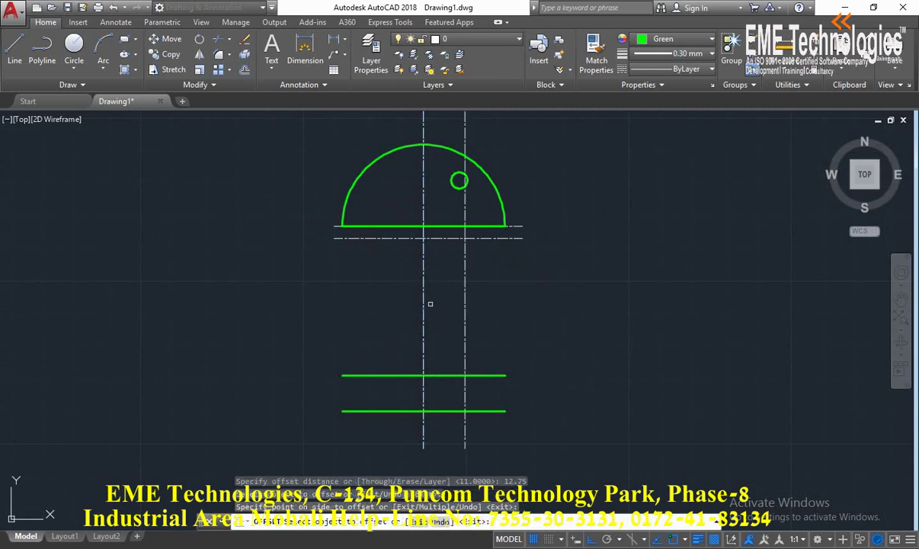
left_click(424, 303)
left_click(381, 300)
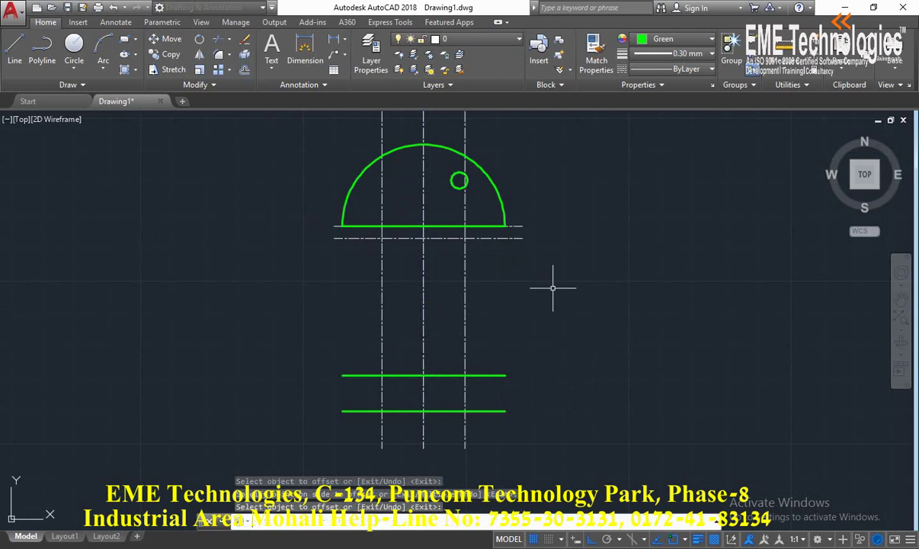
key("Escape")
type("tr")
key("Return")
key("Return")
Step: Attempt to trim a side guide line against the head's base centre line, then cancel
key("Escape")
key("Return")
left_click(489, 235)
key("Return")
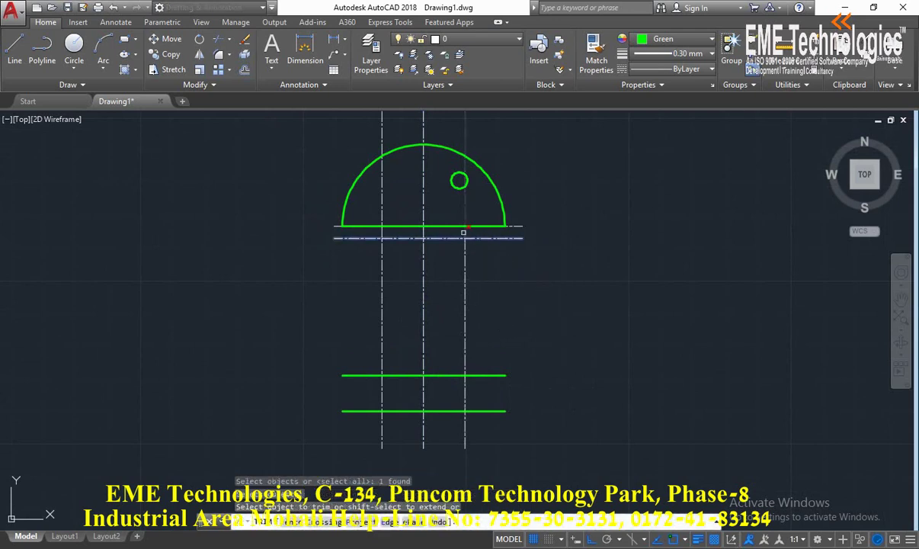
left_click(519, 226)
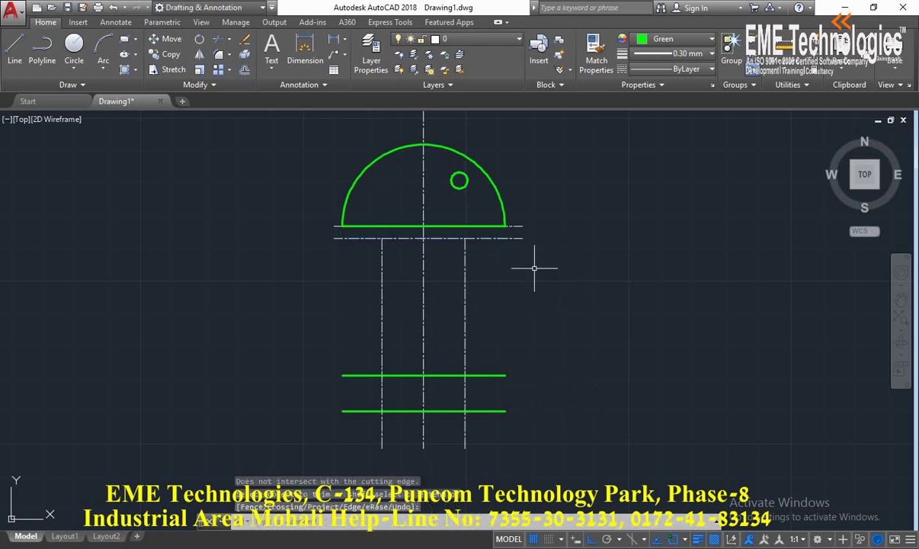
key("Escape")
Step: Trim the left and right guide lines above the upper green line
key("Return")
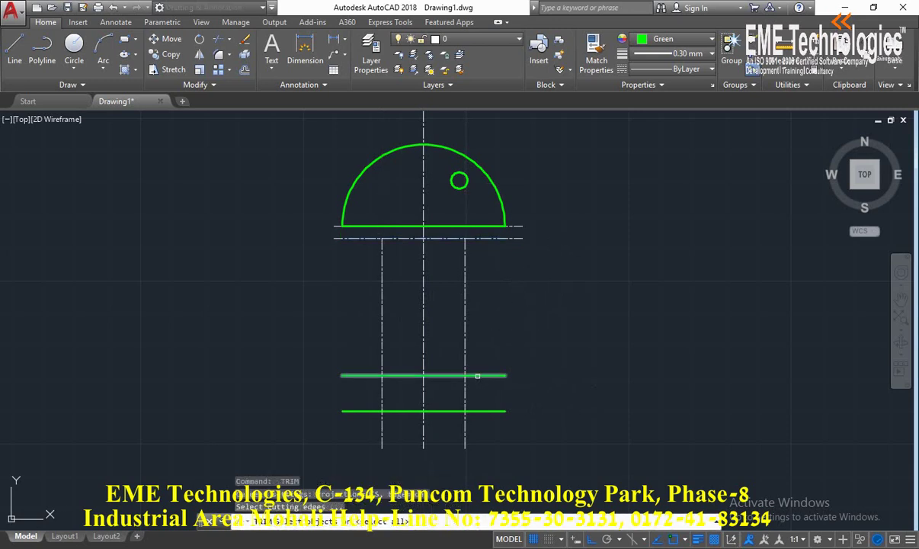
left_click(477, 375)
key("Return")
left_click(386, 298)
left_click(339, 322)
middle_click_drag(427, 338, 477, 291)
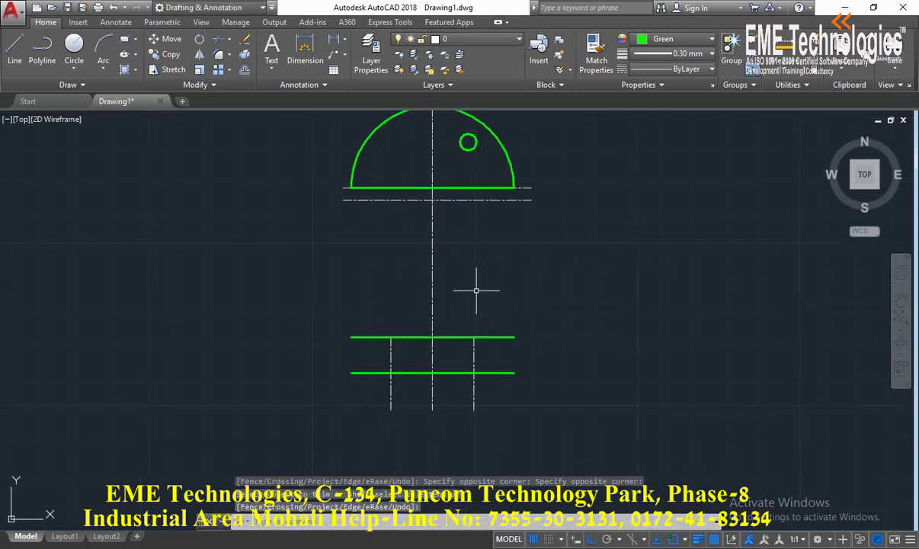
key("Escape")
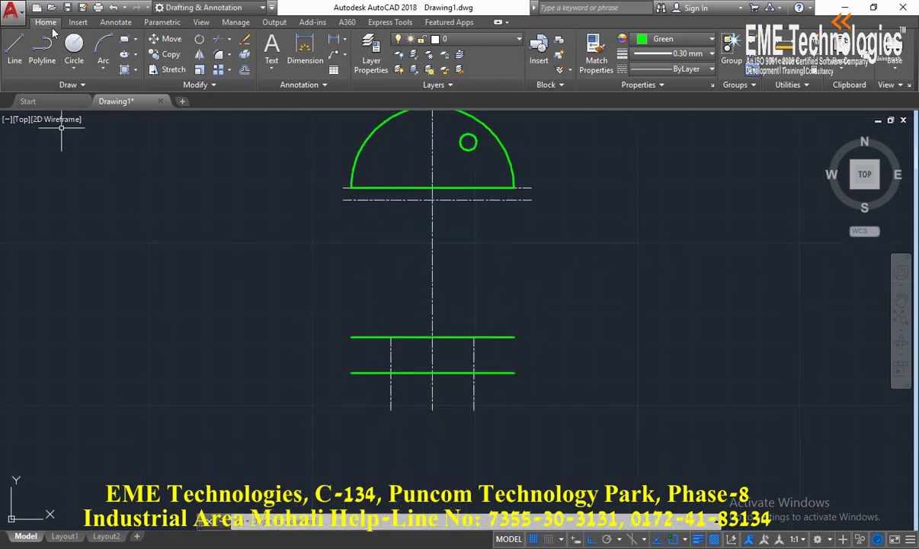
Step: Draw a radius-6.25 circle centred where the right guide meets the lower green line
left_click(74, 43)
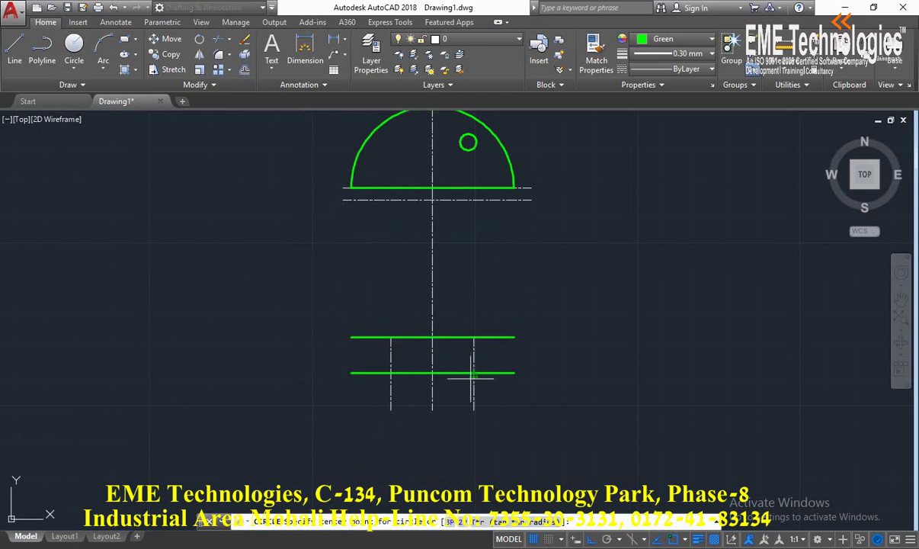
right_click(539, 322, "shift")
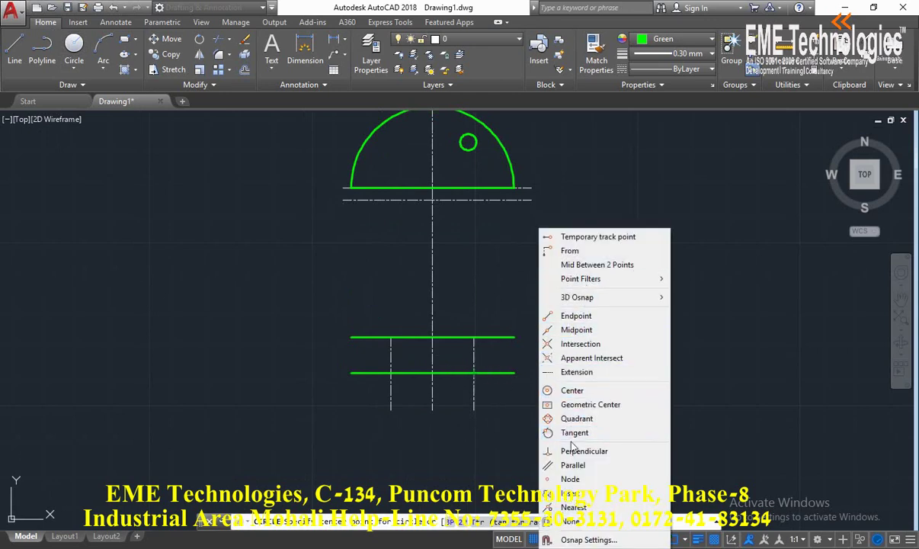
left_click(553, 343)
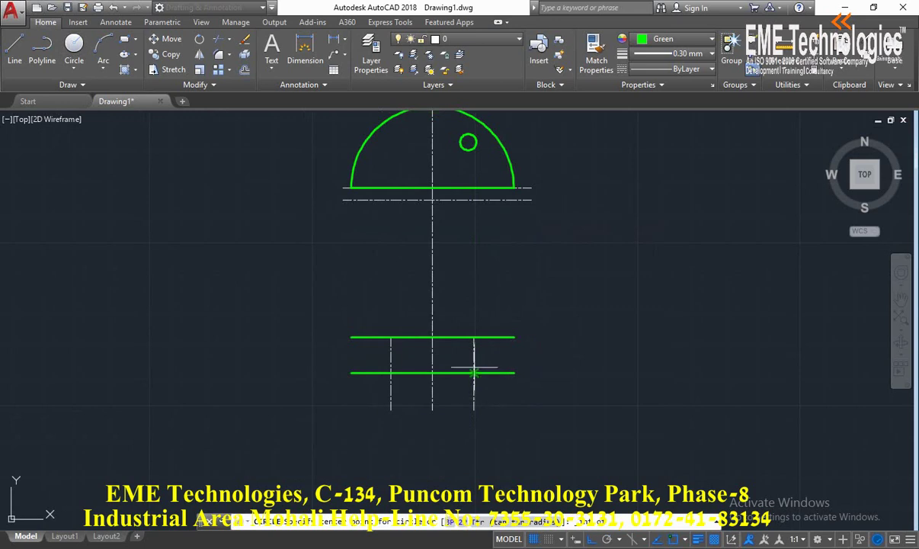
left_click(473, 373)
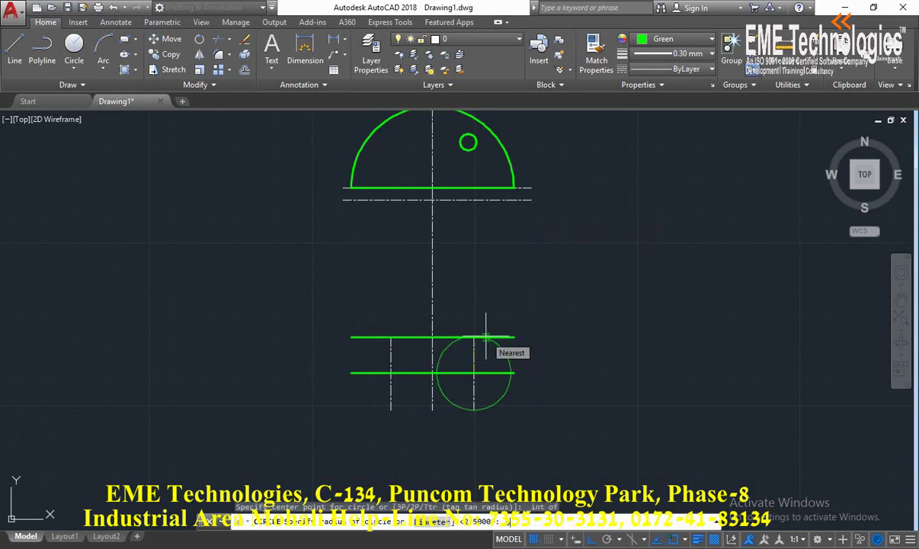
key("Return")
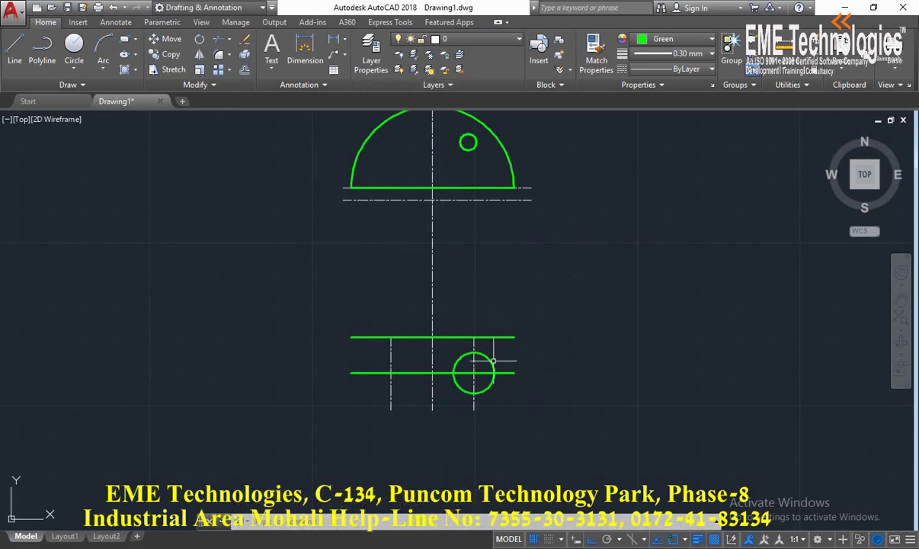
scroll(458, 343, "up", 1)
scroll(440, 334, "up", 1)
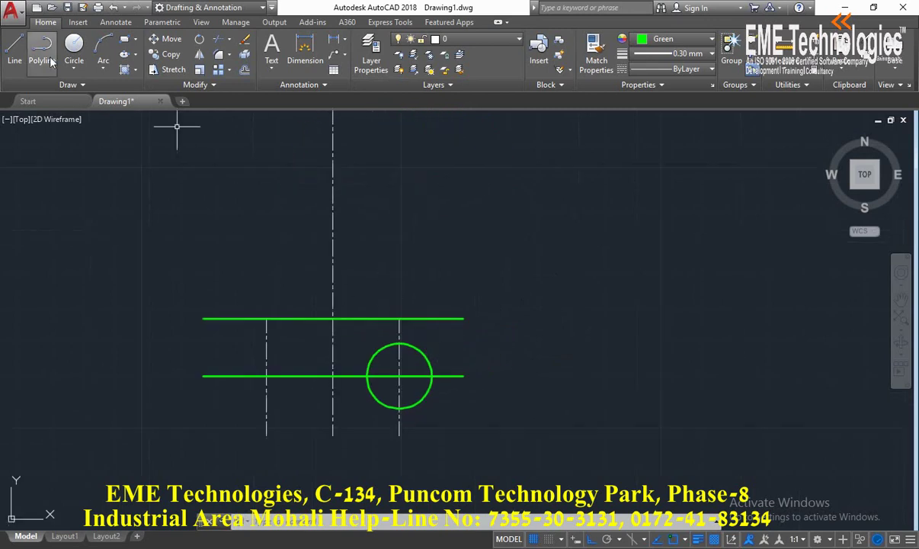
Step: Draw two vertical lines from the circle's left and right sides up past the upper line
left_click(15, 50)
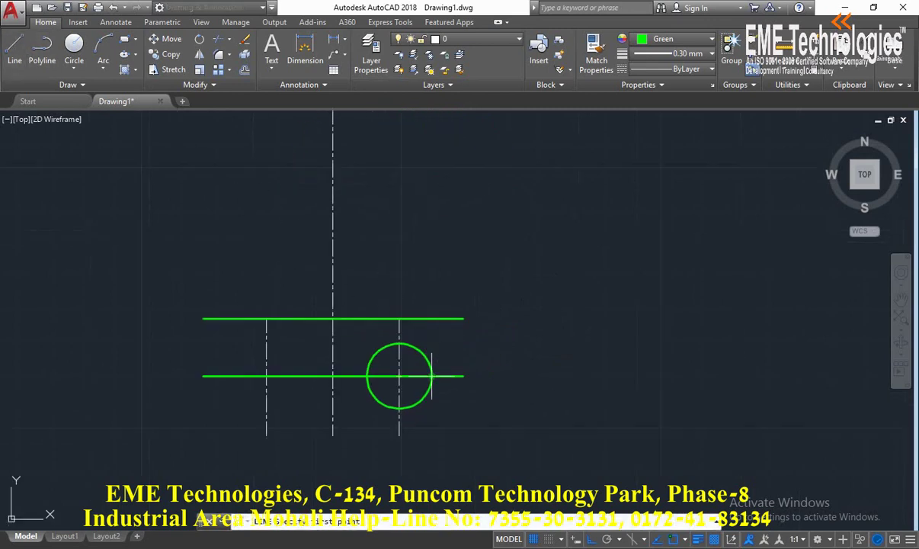
left_click(432, 375)
left_click(431, 297)
key("Return")
key("Return")
left_click(366, 376)
left_click(363, 273)
key("Return")
key("Return")
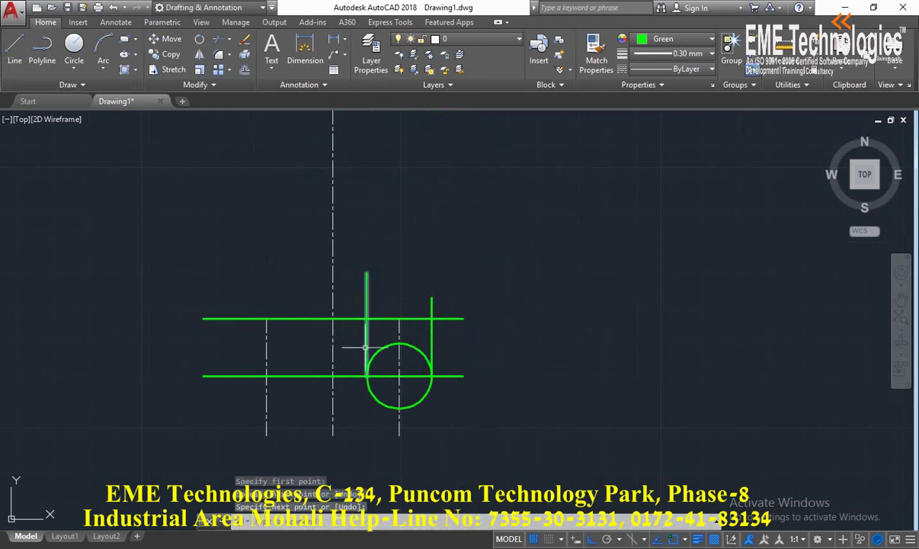
Step: Trim the line stubs, the top line between the sides, and the circle's upper arcs
left_click(219, 39)
key("Return")
left_click(366, 289)
left_click(432, 301)
left_click(415, 317)
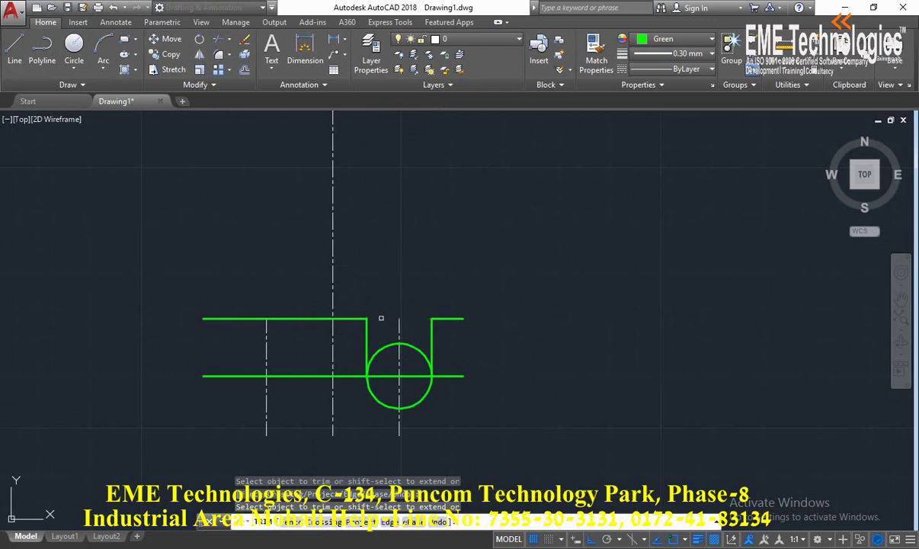
left_click(381, 349)
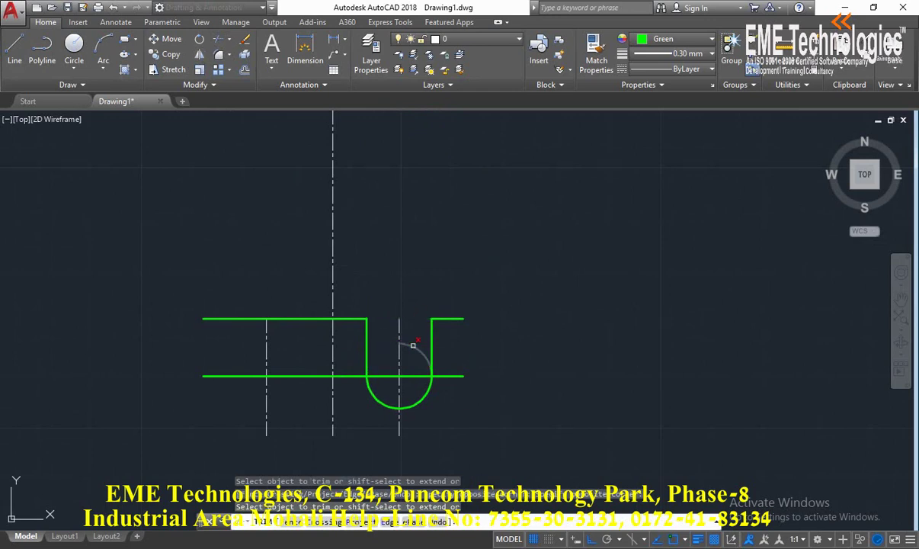
left_click(413, 345)
scroll(413, 345, "down", 3)
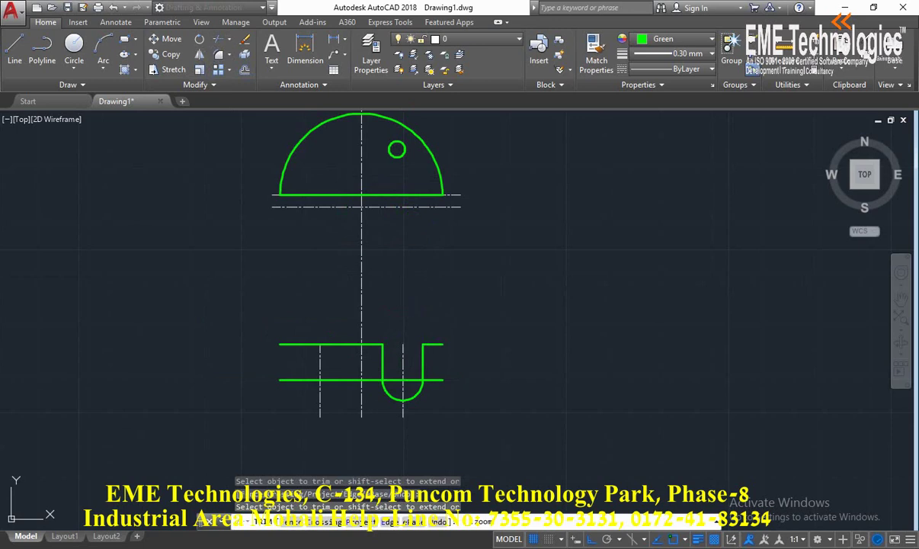
Step: Draw the body's right side from the leg corner up beneath the head, then across to the centre line
scroll(457, 262, "up", 1)
middle_click_drag(477, 309, 437, 246)
key("Escape")
type("l")
key("Return")
left_click(508, 378)
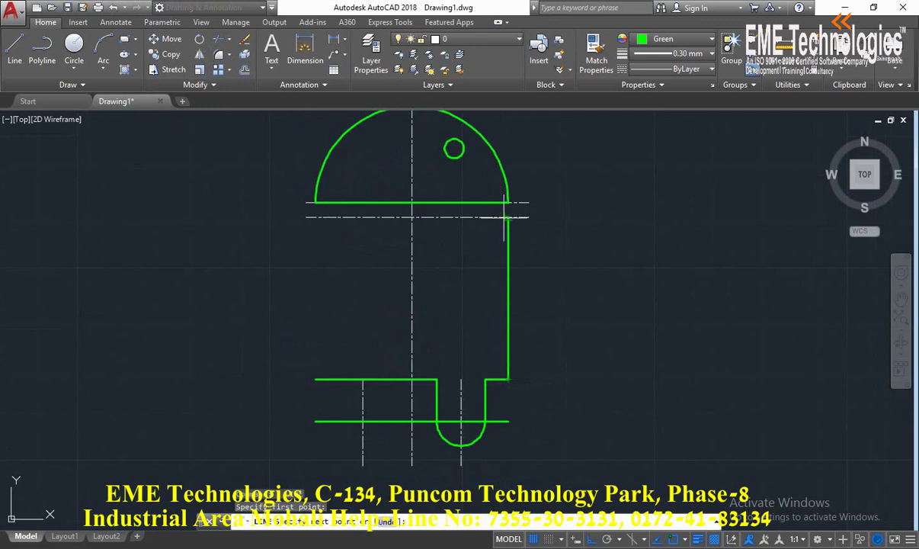
left_click(503, 217)
left_click(412, 217)
scroll(524, 282, "down", 2)
middle_click_drag(525, 273, 515, 292)
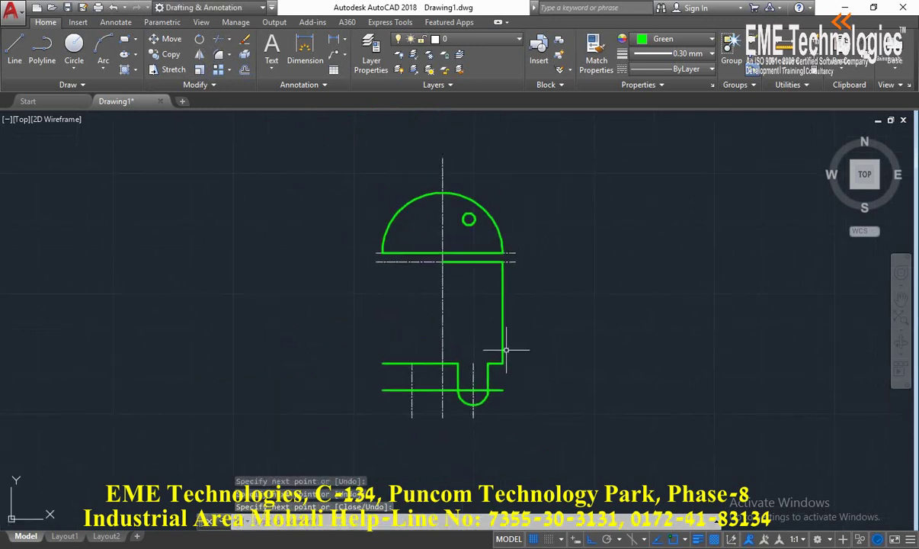
key("Return")
Step: Offset the vertical centre line 32.1 to the right
middle_click_drag(504, 352, 519, 362)
type("o")
key("Return")
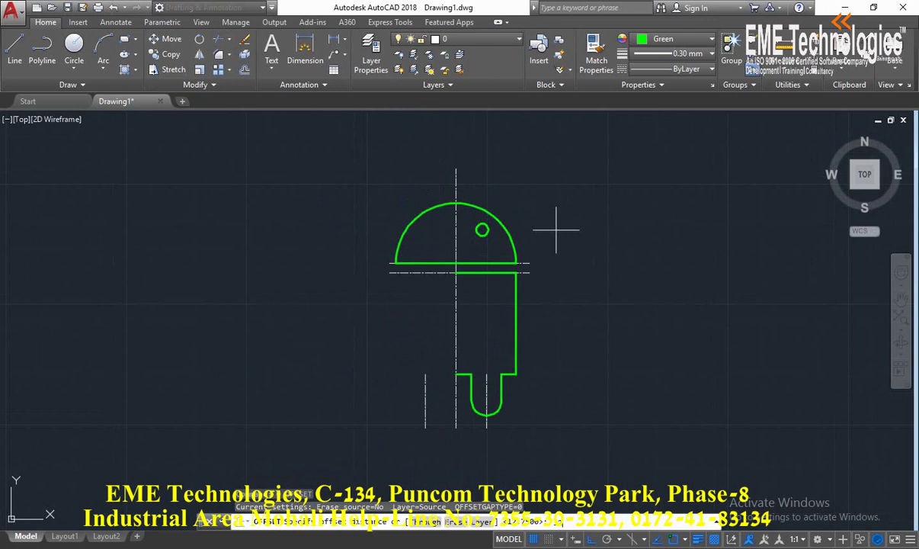
key("Return")
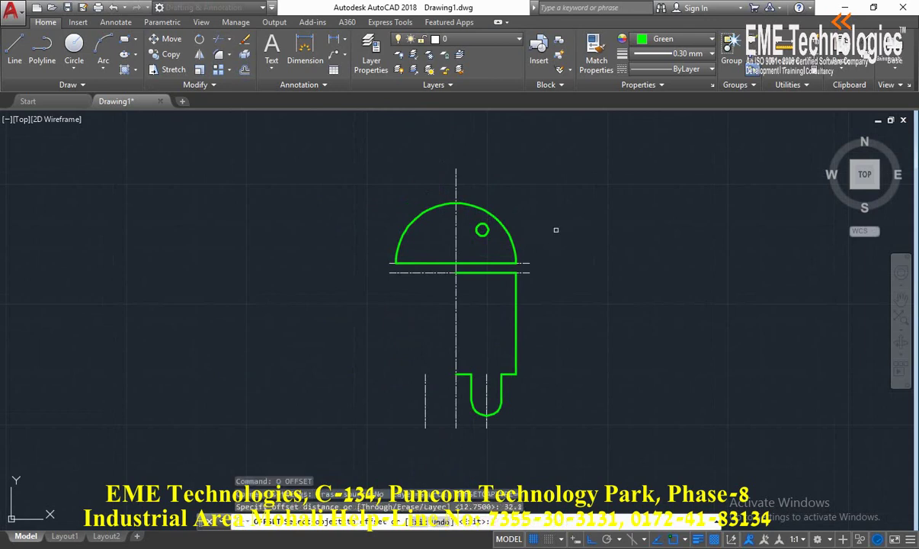
left_click(458, 180)
left_click(587, 184)
middle_click_drag(582, 215, 537, 195)
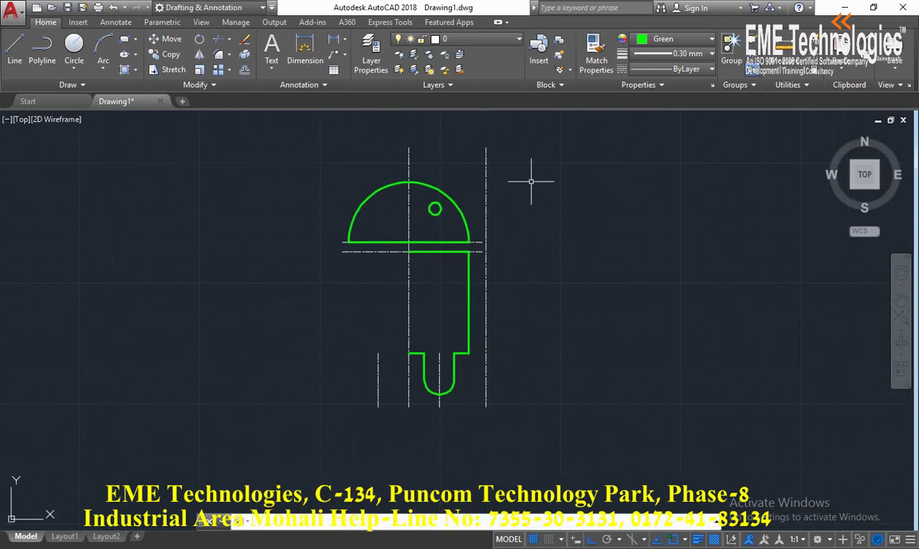
Step: Offset the head's base centre line 6.6 downward
key("Return")
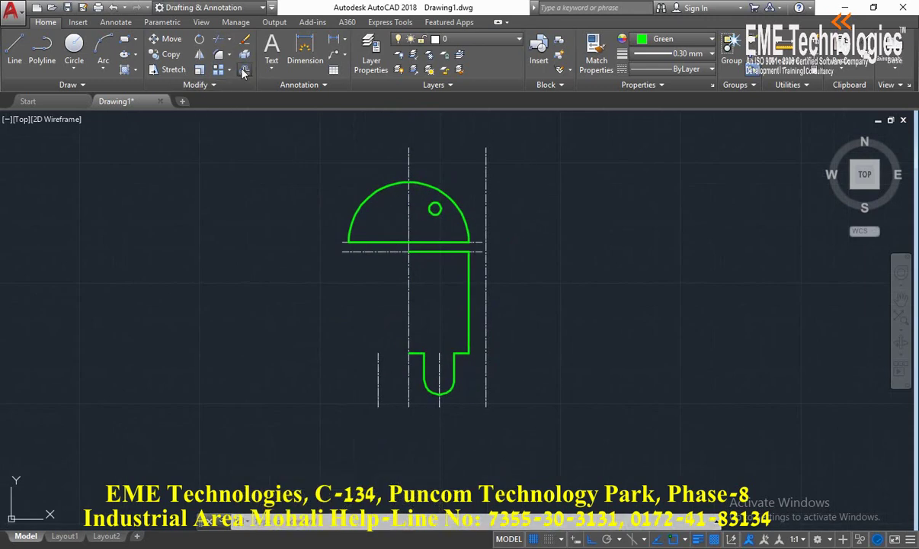
key("Return")
type("6.6")
key("Return")
scroll(478, 240, "up", 4)
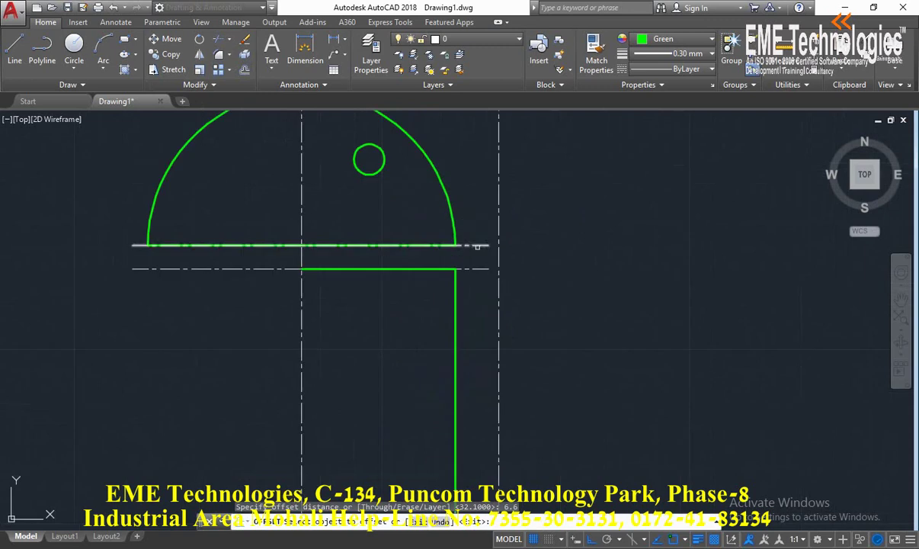
middle_click_drag(477, 246, 410, 179)
left_click(393, 176)
left_click(421, 244)
key("Return")
Step: Extend the new guide line right to the right-hand vertical guide line
type("tr")
key("Return")
key("Return")
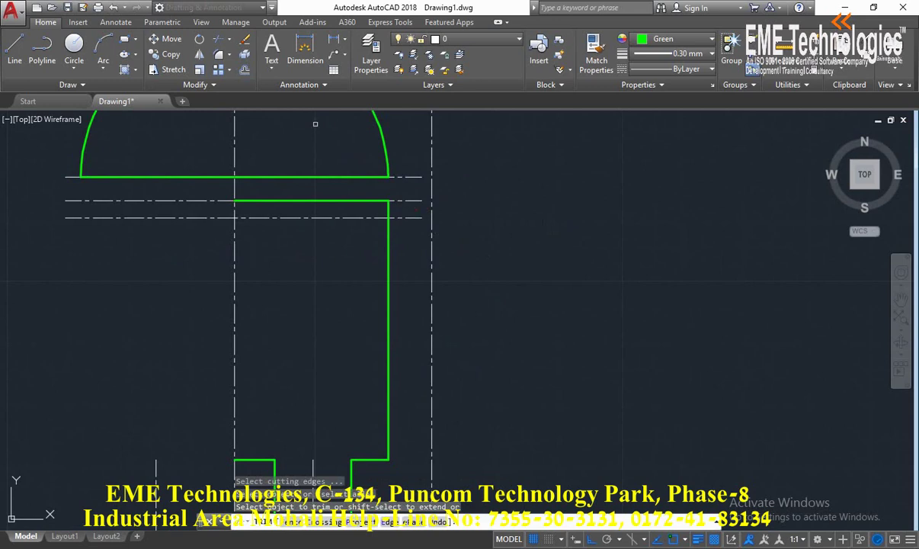
left_click(227, 40)
left_click(223, 68)
left_click(418, 218)
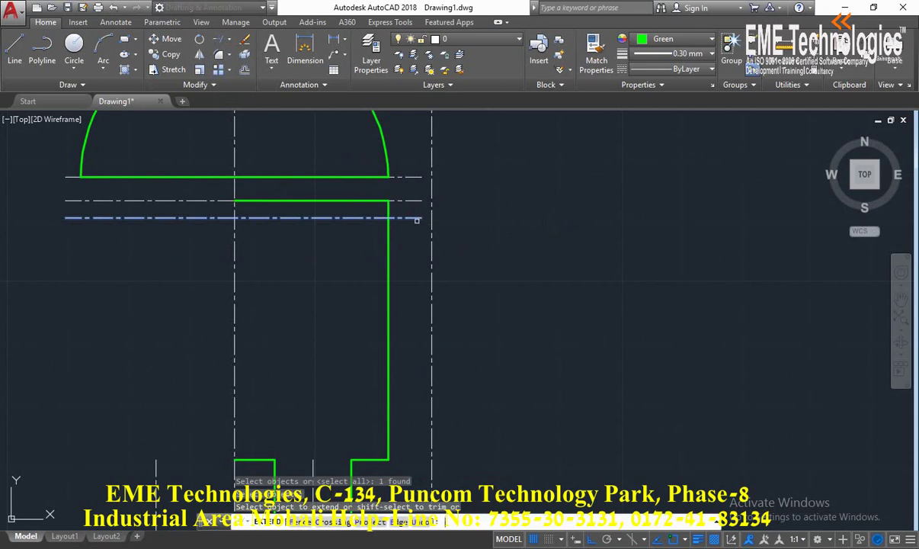
key("Escape")
key("Return")
key("Return")
left_click(419, 218)
key("Escape")
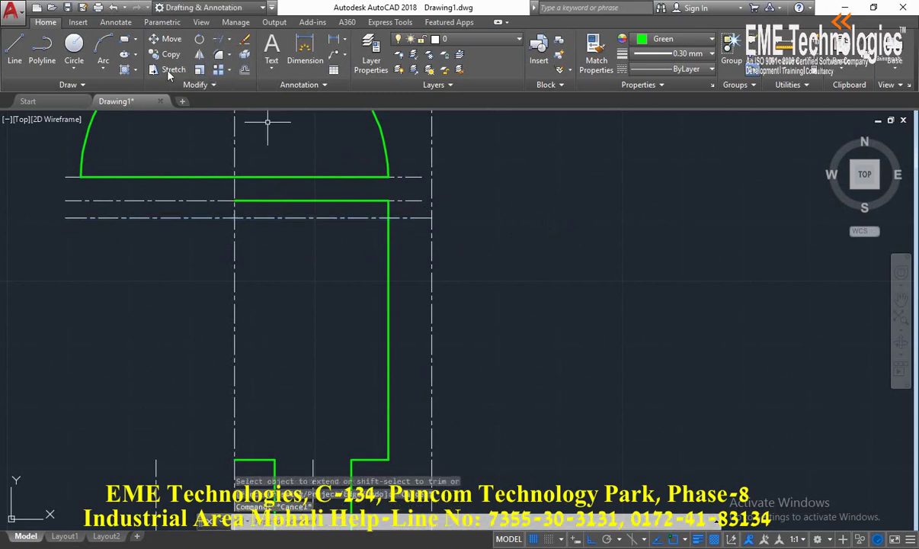
scroll(470, 190, "down", 1)
scroll(474, 232, "down", 2)
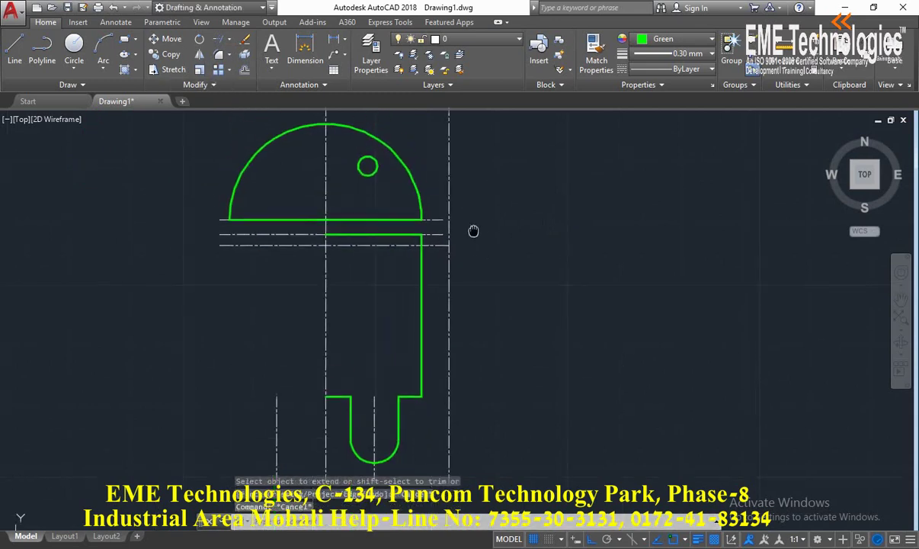
Step: Trim off the left end of the new lower guide line
type("tr")
key("Return")
key("Return")
left_click(280, 244)
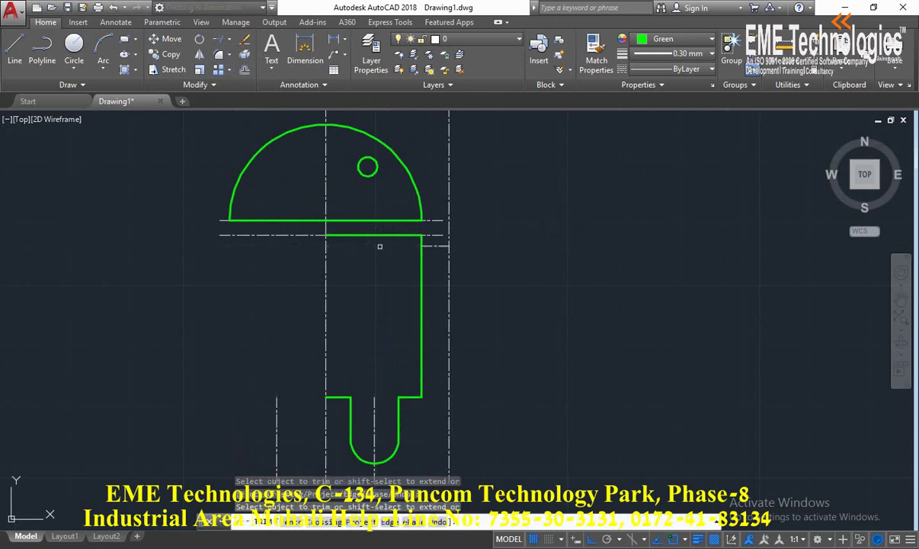
key("Return")
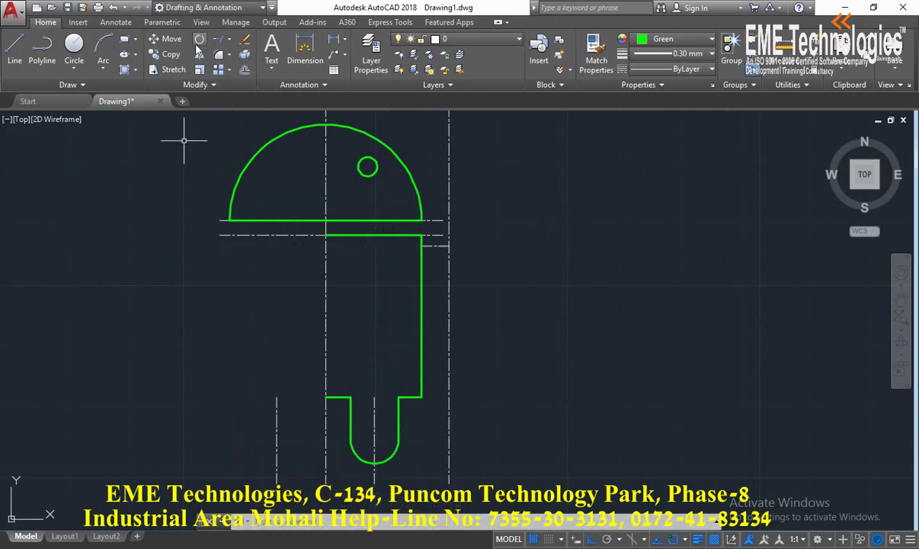
Step: Draw a radius-3.6 circle centred on the right shoulder intersection
left_click(73, 47)
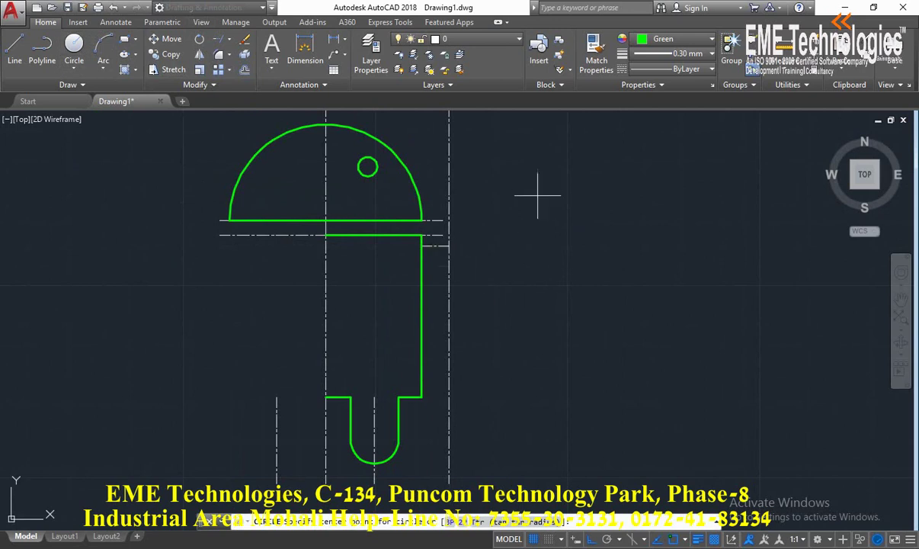
right_click(515, 176, "shift")
right_click(491, 260)
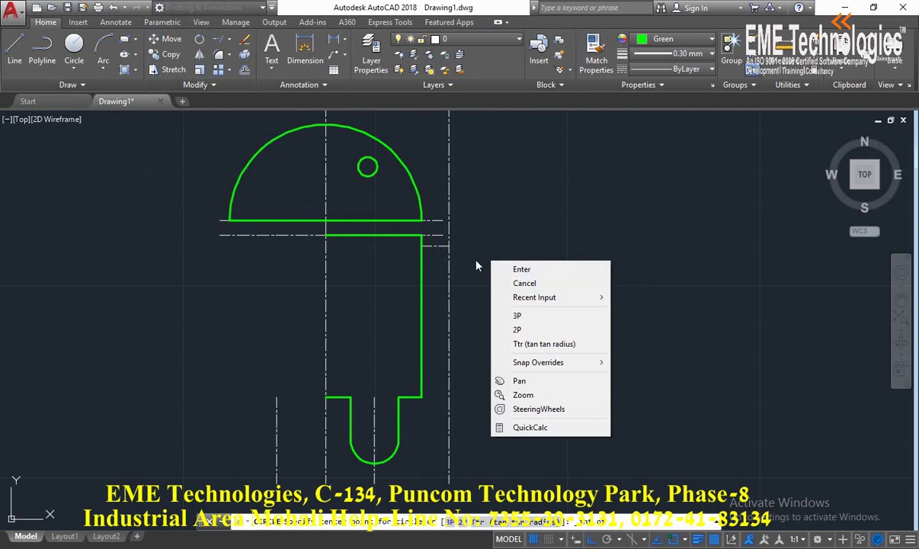
left_click(470, 258)
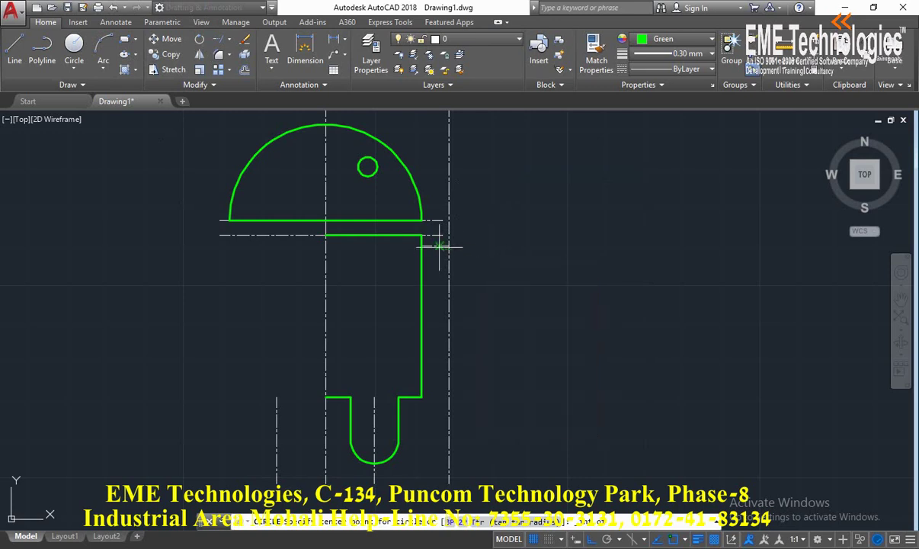
left_click(449, 245)
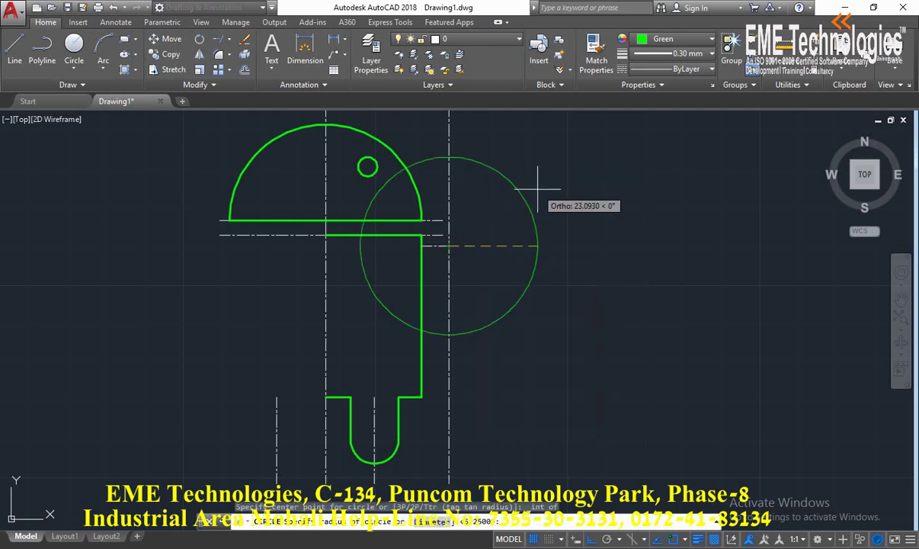
key("Return")
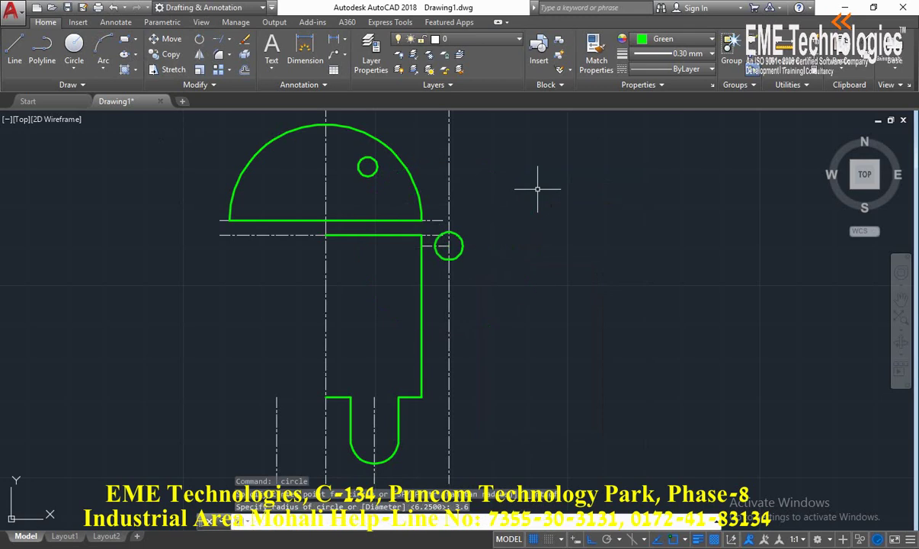
middle_click_drag(531, 205, 540, 191)
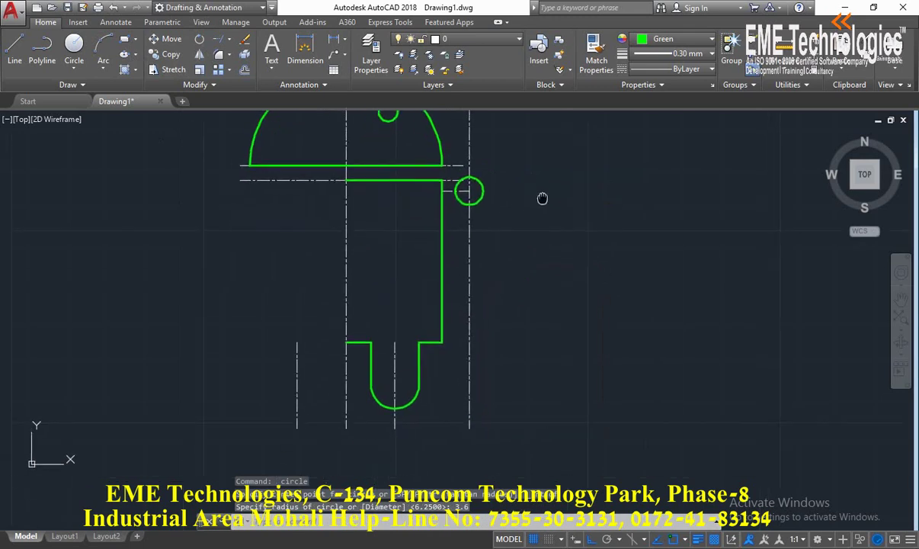
type("o")
key("Return")
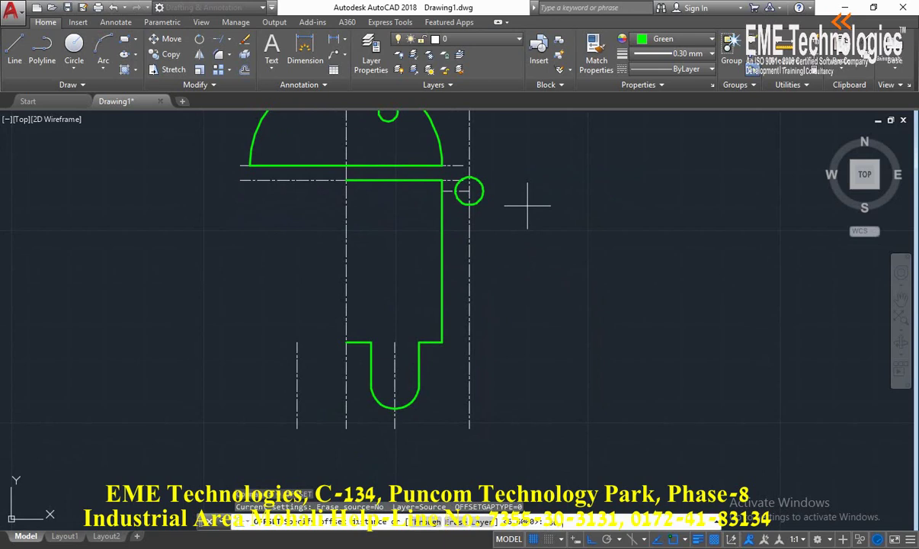
Step: Offset the shoulder line 30.8 down and draw an equal-radius circle on it
key("Return")
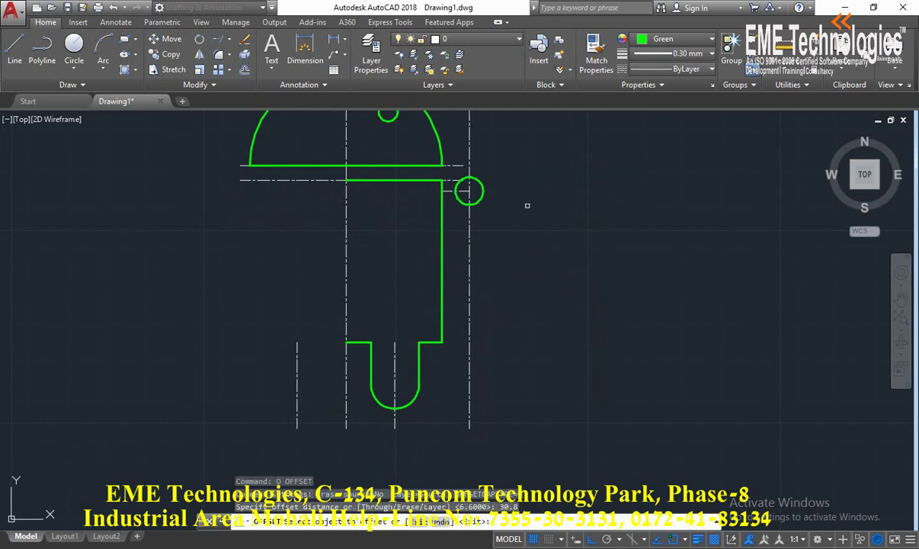
left_click(471, 184)
key("Escape")
key("Escape")
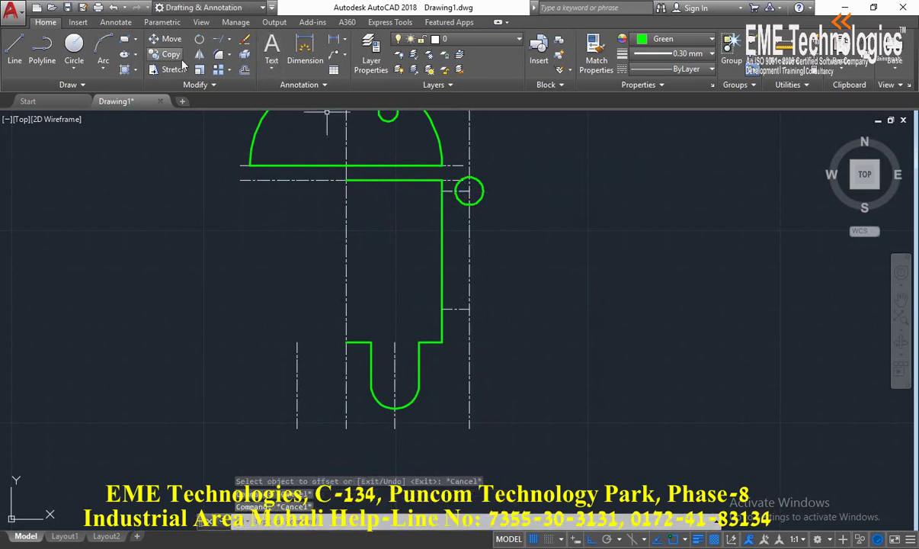
left_click(74, 47)
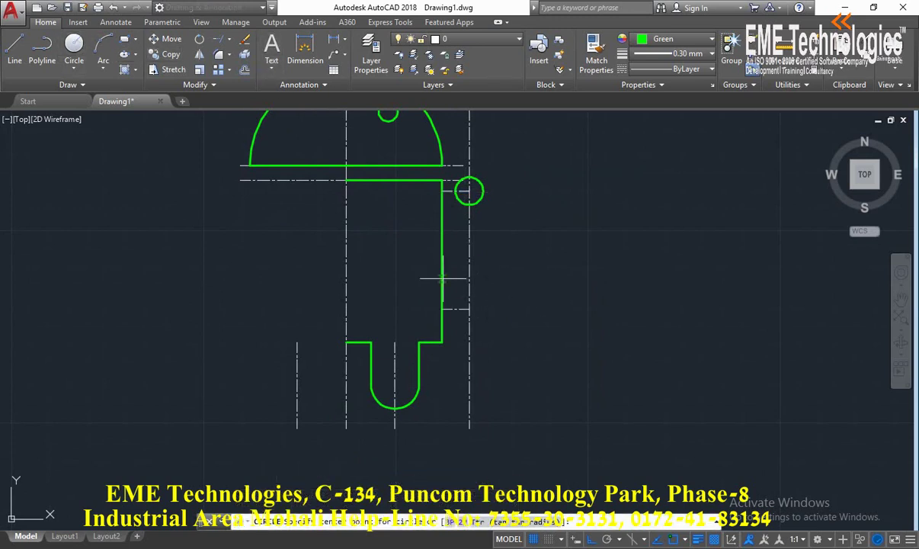
left_click(469, 309)
key("Return")
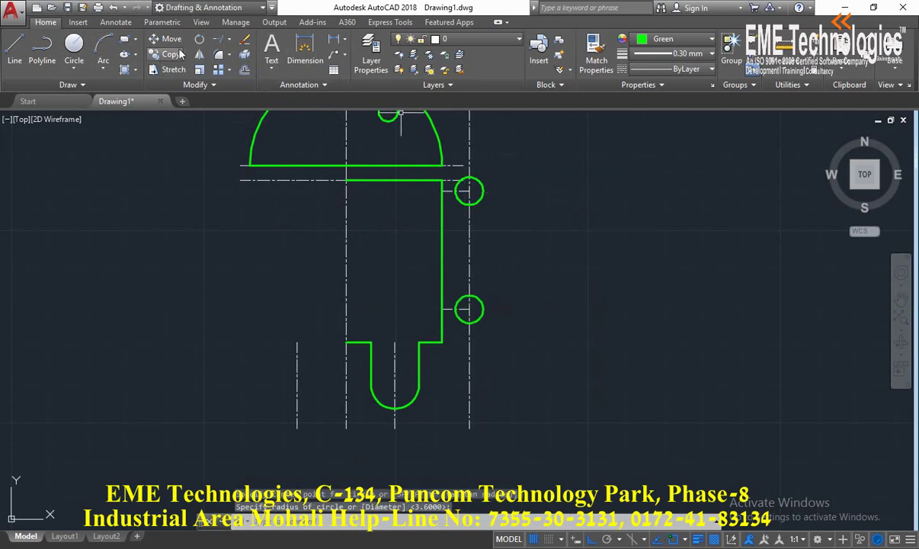
Step: Draw left and right tangent lines joining the upper and lower arm circles
left_click(15, 47)
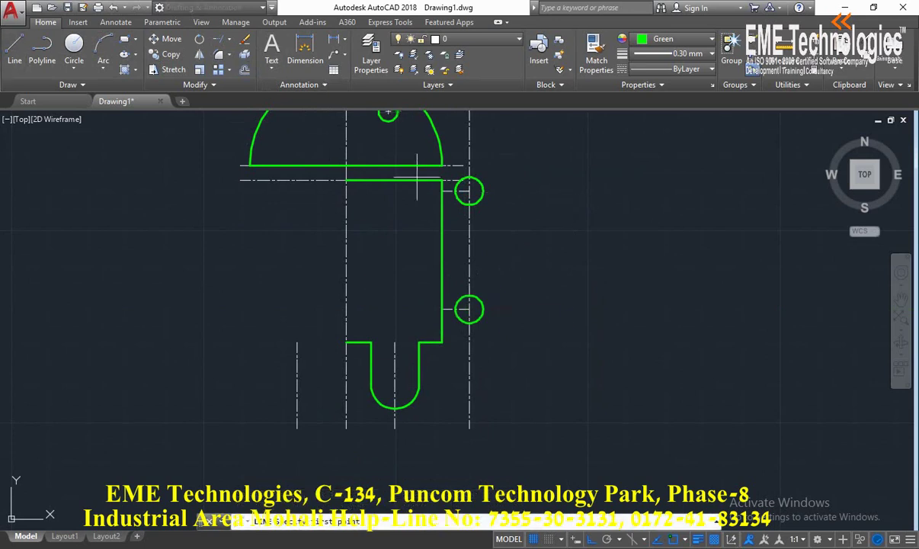
left_click(480, 190)
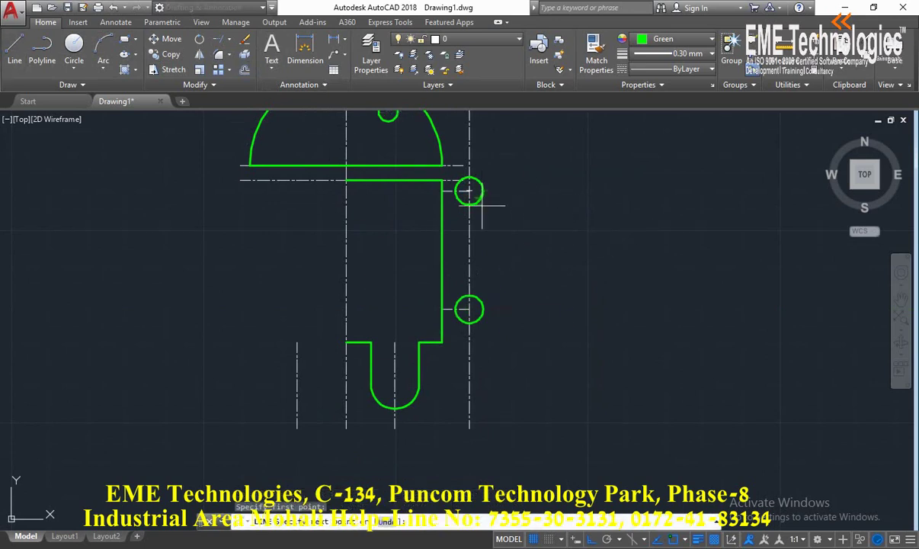
left_click(486, 308)
key("Return")
key("Return")
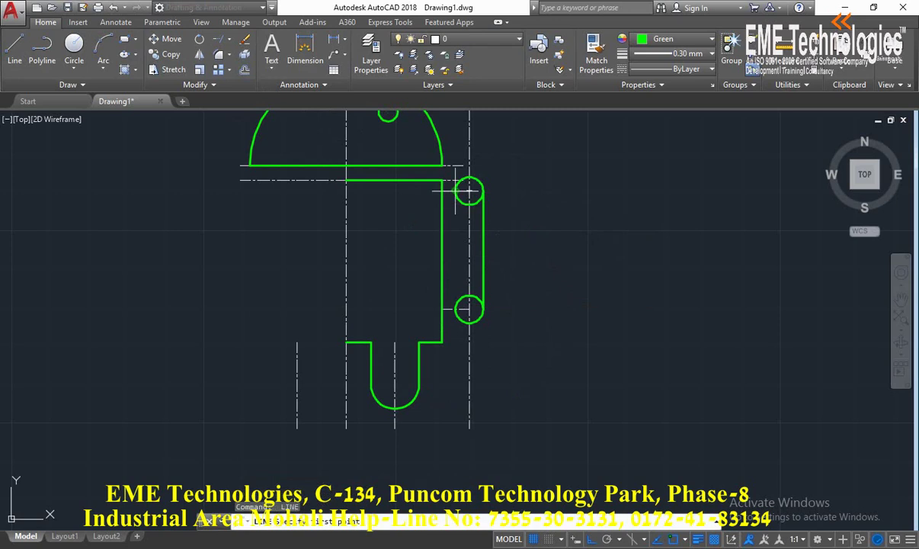
left_click(456, 190)
left_click(456, 309)
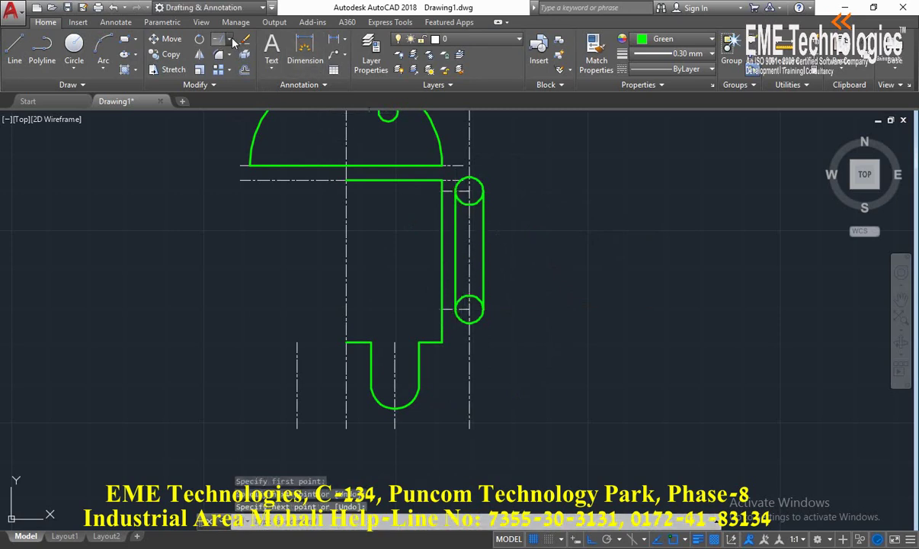
Step: Trim away the inner arc of the arm circles
left_click(232, 42)
scroll(458, 175, "up", 4)
key("Return")
left_click(497, 246)
scroll(467, 252, "down", 2)
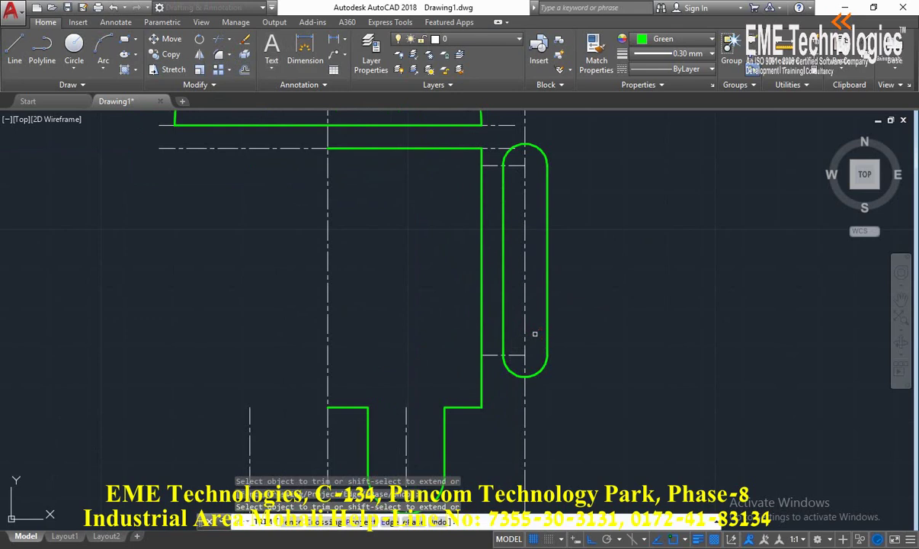
scroll(535, 334, "down", 3)
scroll(610, 232, "up", 1)
scroll(556, 242, "down", 1)
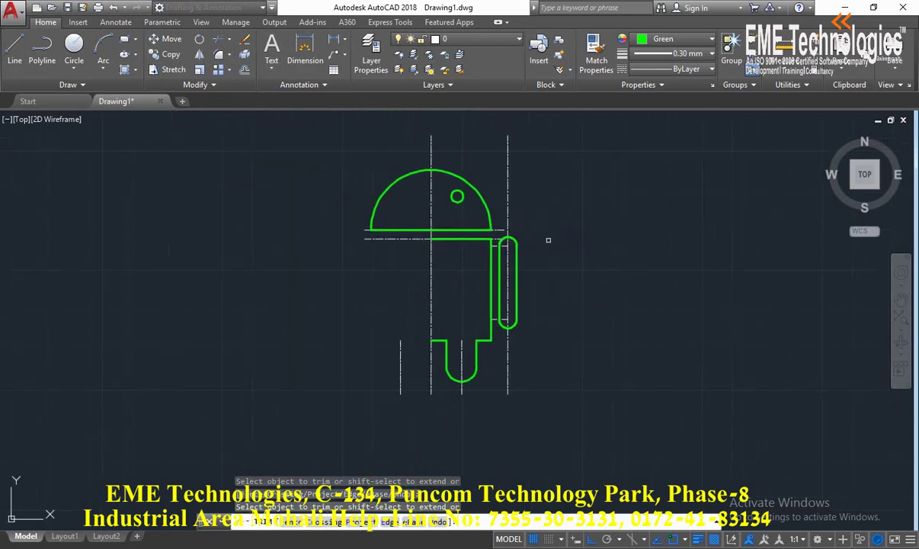
key("Escape")
middle_click_drag(542, 195, 539, 226)
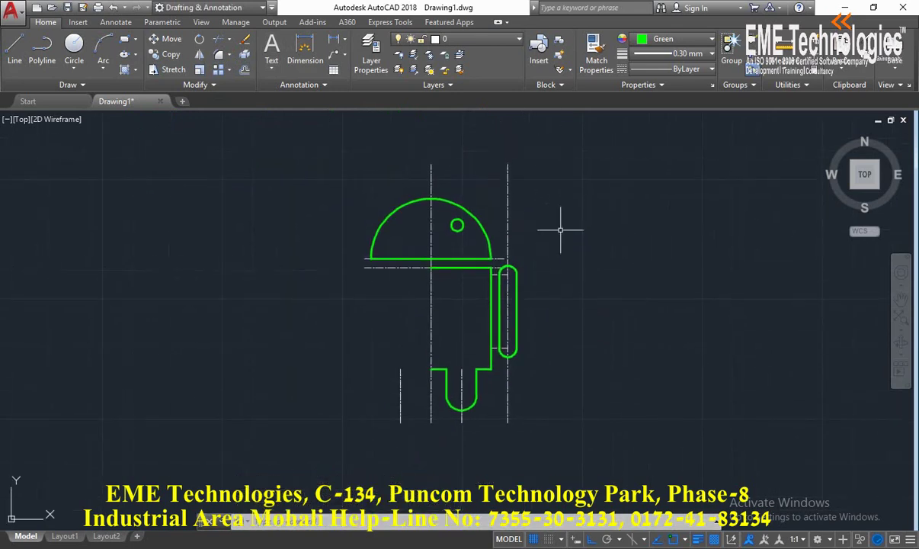
Step: Offset the head's vertical centerline 8 units to the right
middle_click_drag(555, 207, 560, 215)
scroll(560, 215, "up", 2)
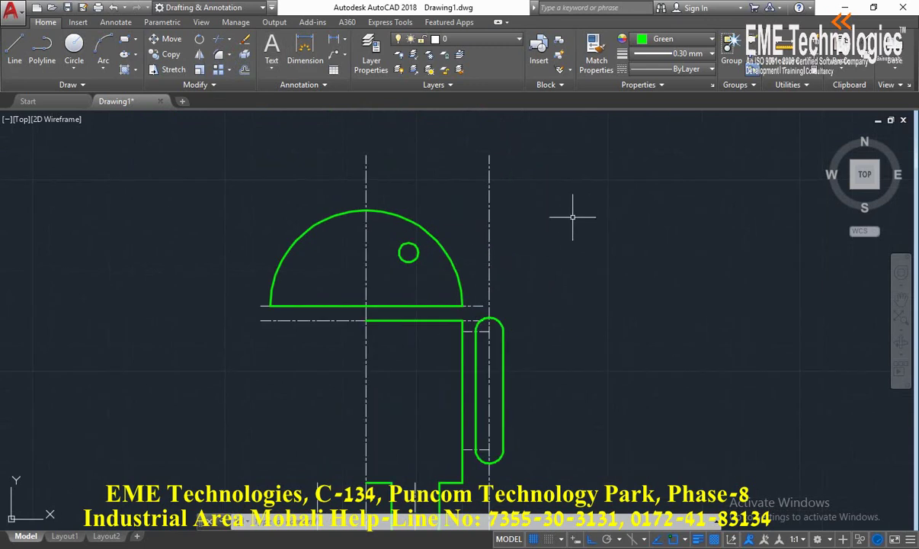
left_click(243, 70)
type("8")
key("Return")
left_click(366, 173)
left_click(431, 178)
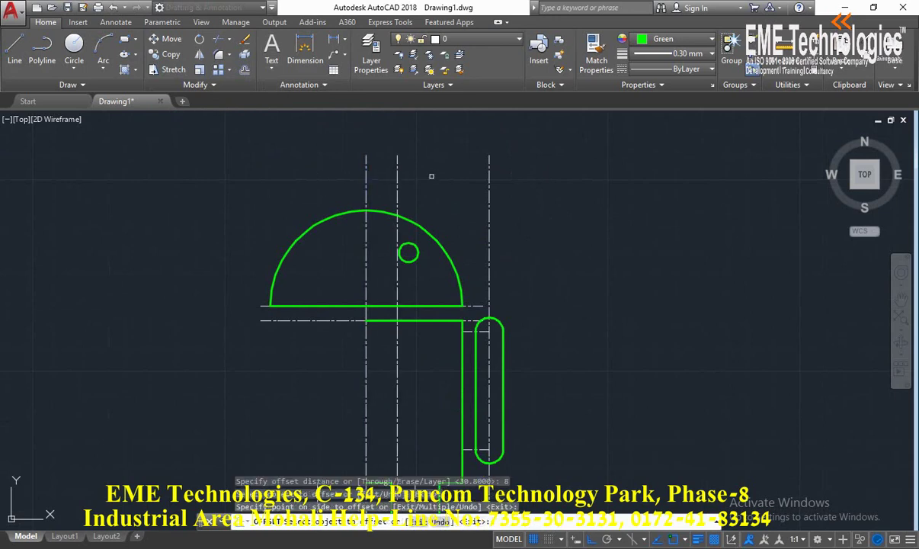
Step: Draw the right antenna from the dome top as a 13-long line at 60 degrees, undoing stray segments
left_click(15, 47)
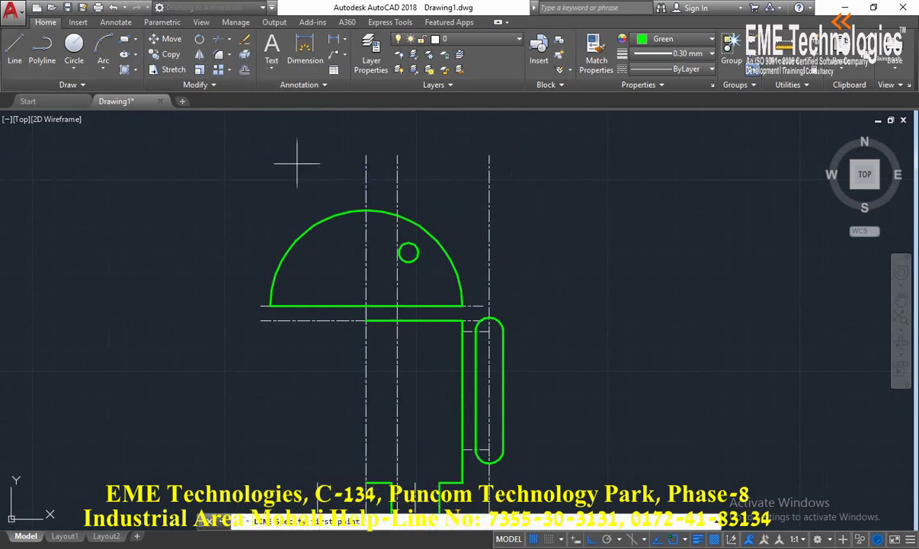
left_click(397, 213)
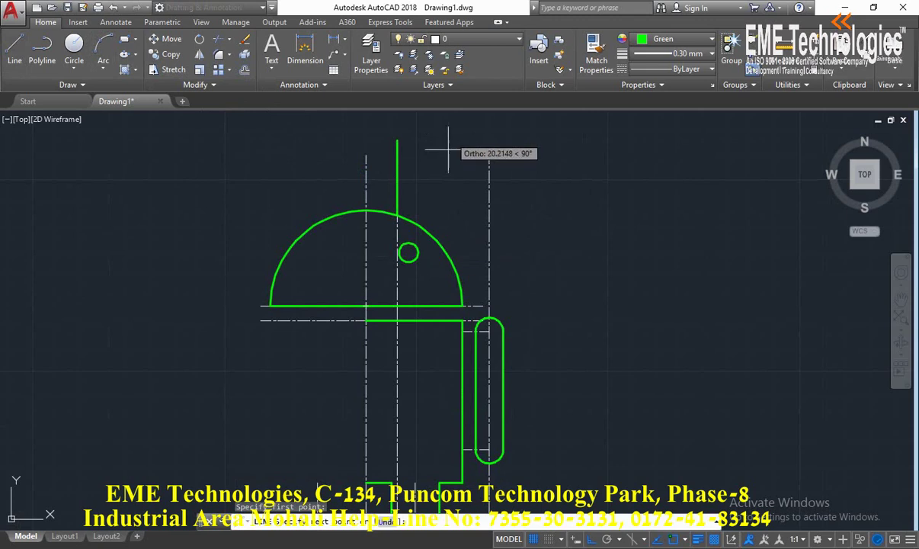
left_click(396, 482)
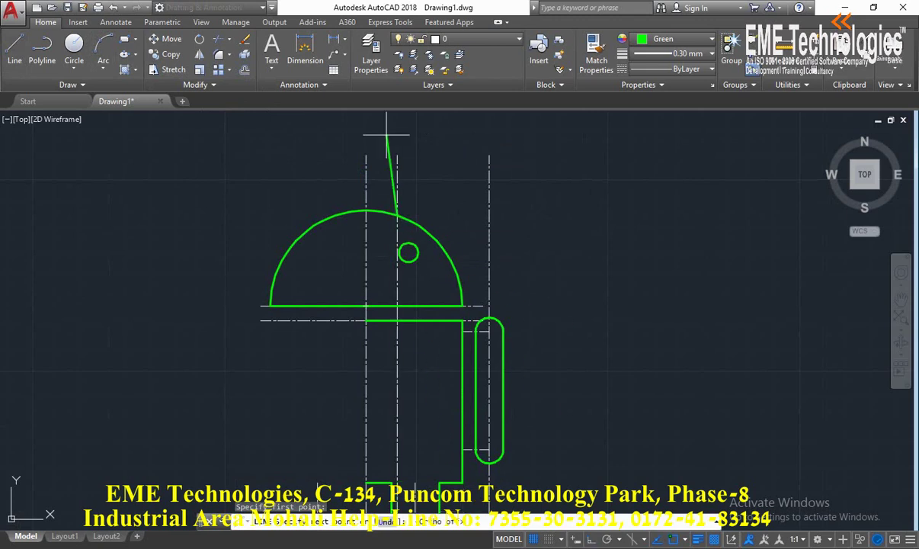
middle_click_drag(448, 169, 435, 193)
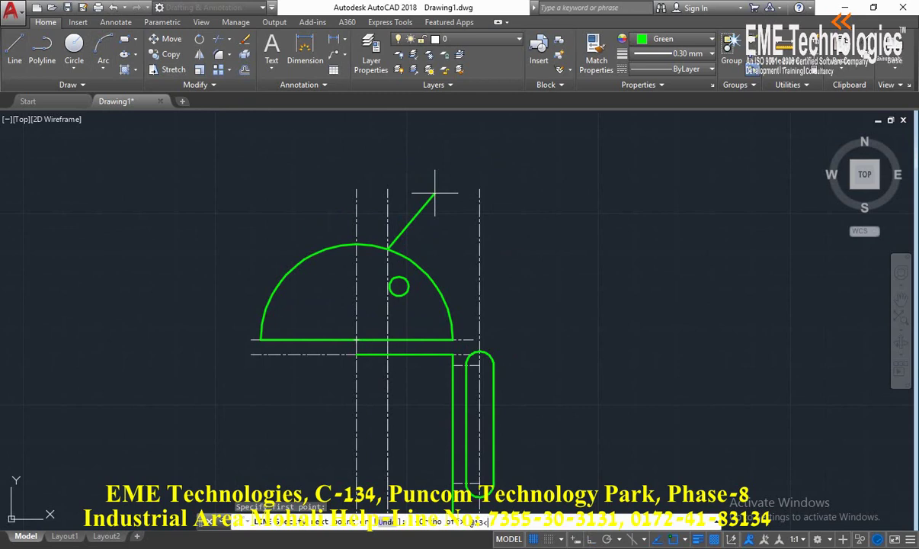
key("Return")
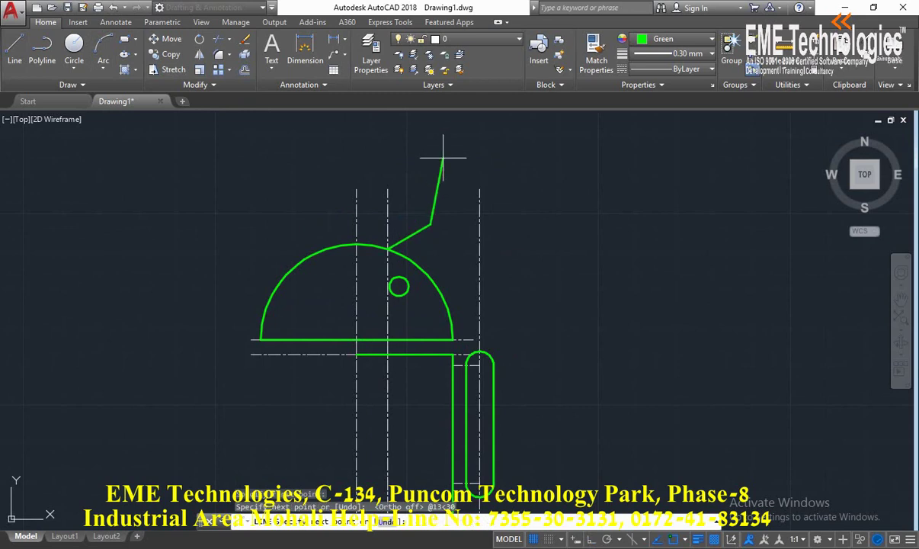
type("u")
key("Return")
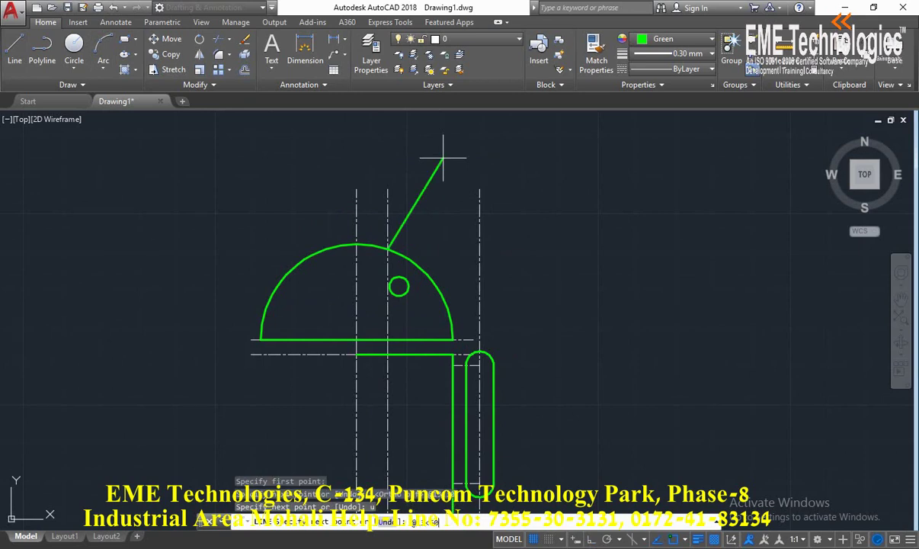
key("Return")
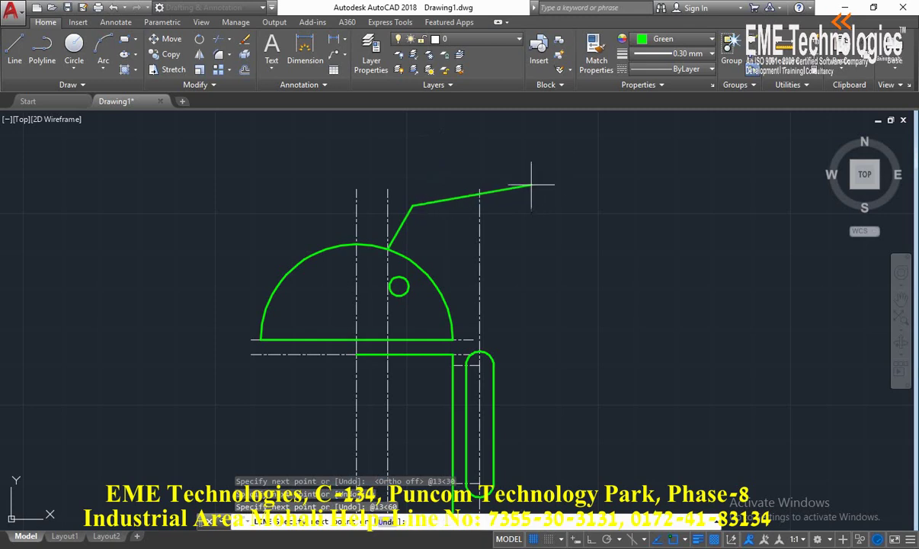
type("u")
key("Return")
type("o")
key("Return")
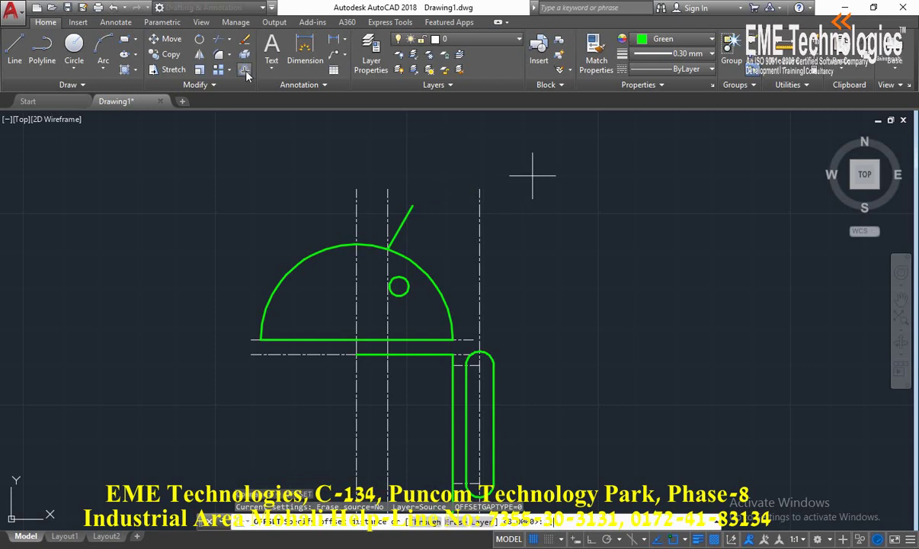
Step: Offset the antenna line by 6 to make a parallel copy
type("6")
key("Return")
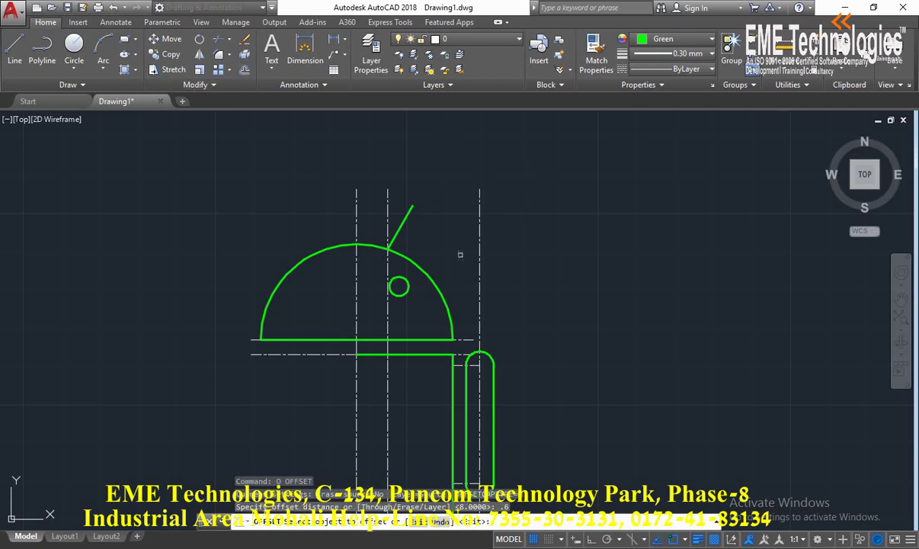
left_click(408, 213)
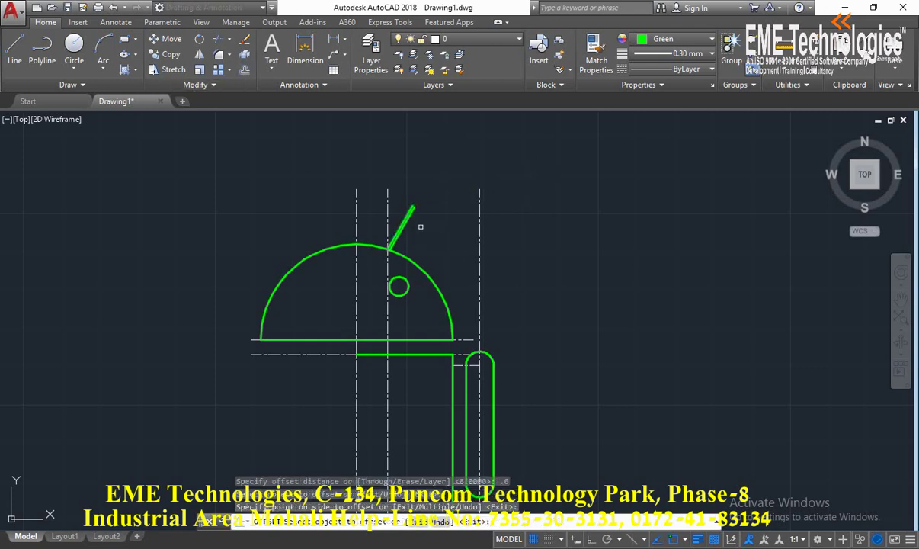
scroll(407, 217, "up", 5)
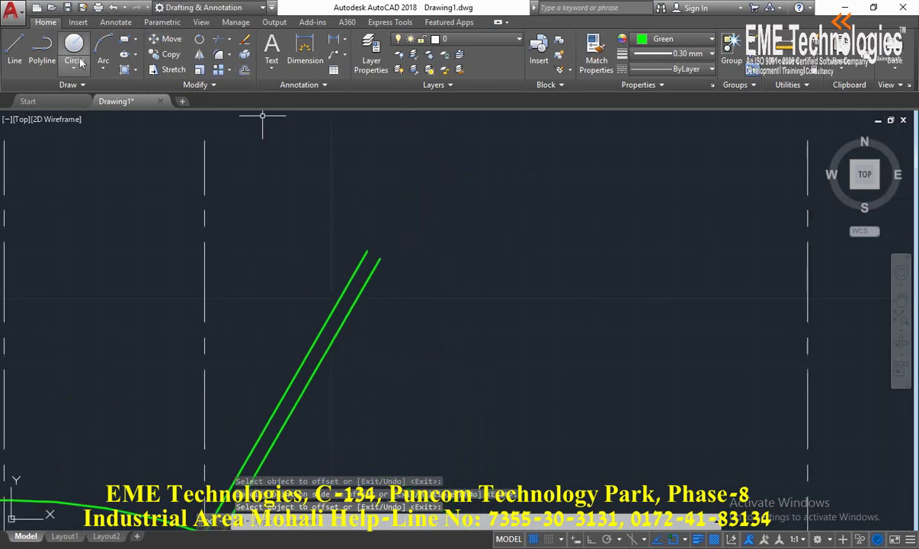
Step: Fillet the two parallel antenna lines into a rounded tip, then zoom out to the whole figure
left_click(217, 55)
left_click(363, 263)
left_click(377, 266)
scroll(447, 311, "down", 3)
middle_click_drag(448, 311, 558, 156)
scroll(558, 186, "down", 3)
middle_click_drag(558, 199, 516, 186)
scroll(521, 318, "down", 2)
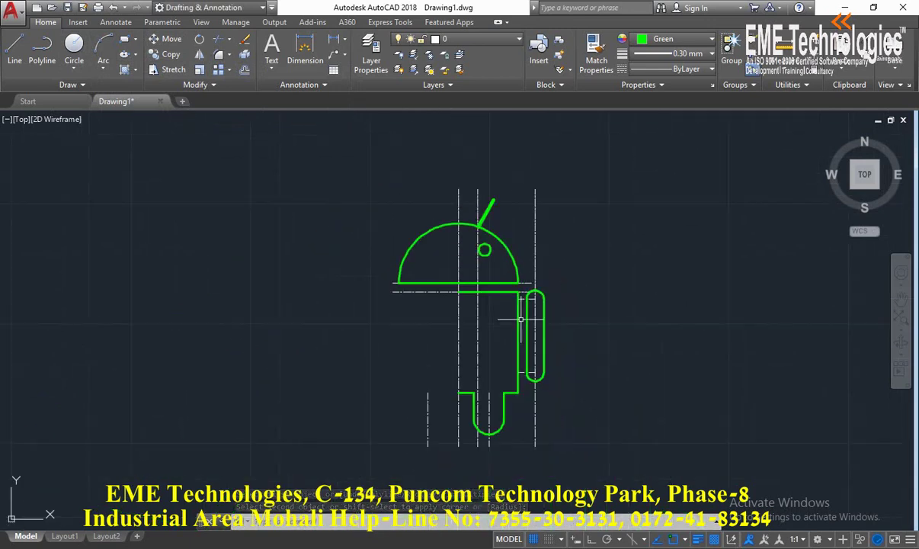
middle_click_drag(485, 305, 443, 294)
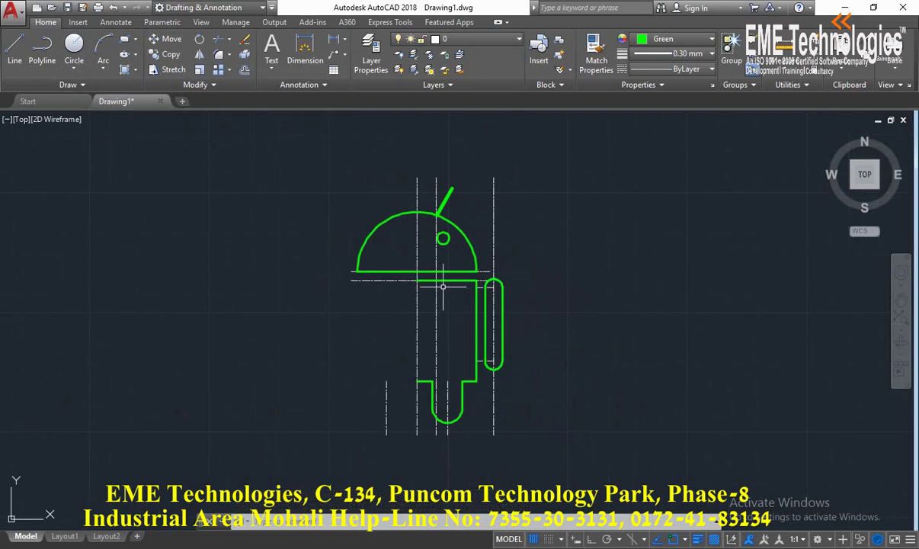
Step: Trim away the antenna stub that sits below the head outline
scroll(441, 221, "up", 10)
left_click(439, 256)
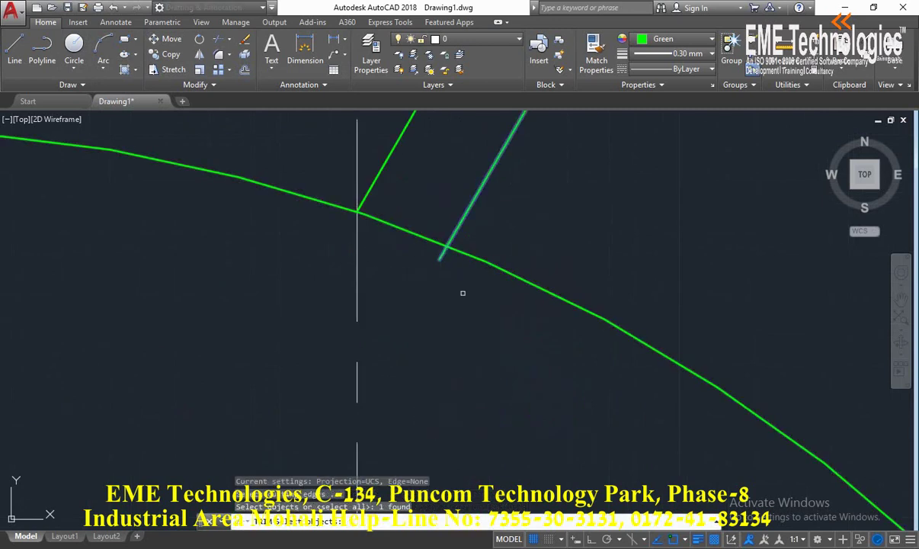
key("Return")
left_click(444, 255)
scroll(355, 216, "up", 2)
scroll(353, 217, "up", 2)
scroll(347, 256, "up", 2)
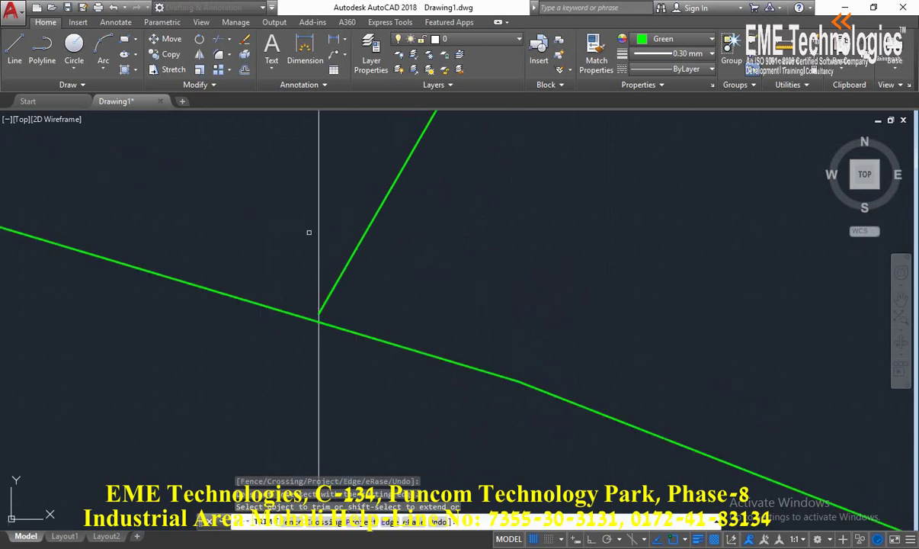
Step: Extend the other antenna line down to meet the head arc
left_click(227, 42)
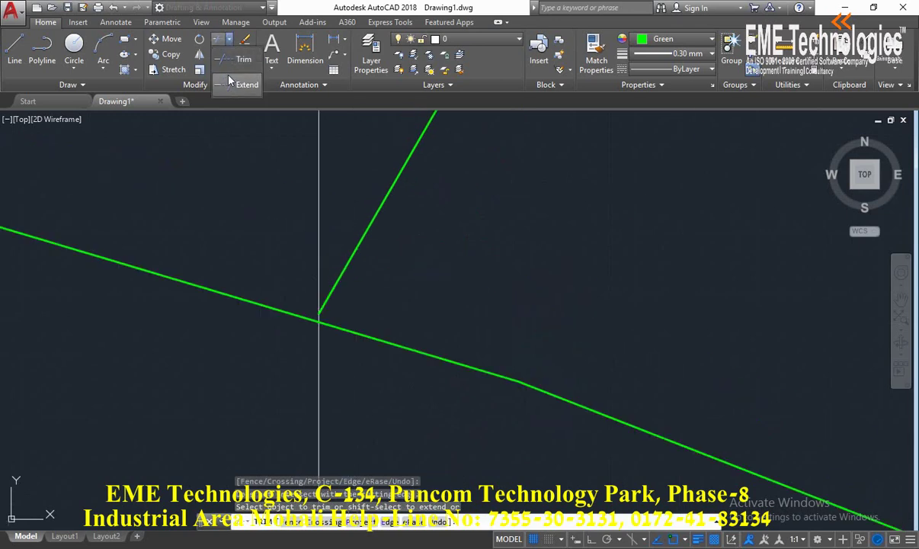
left_click(228, 76)
key("Return")
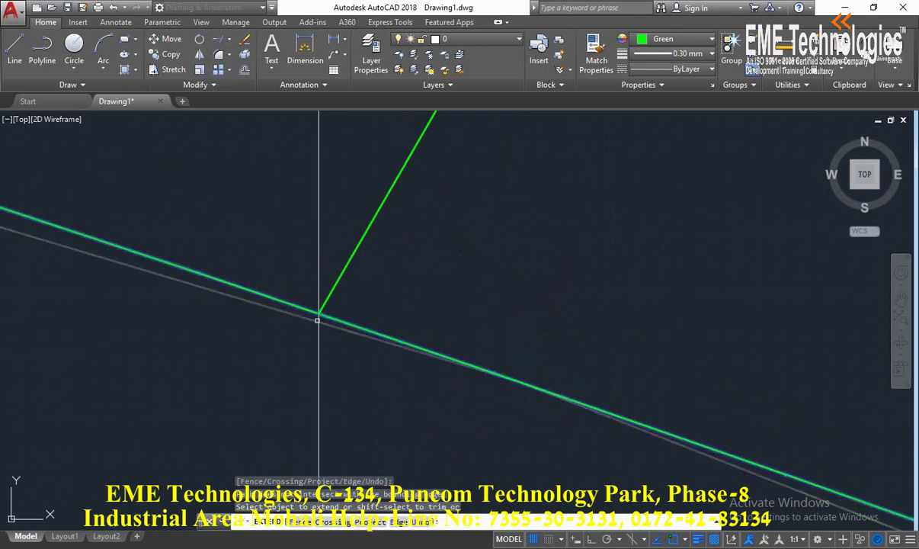
left_click(348, 284)
scroll(363, 298, "down", 3)
scroll(467, 244, "down", 2)
middle_click_drag(466, 244, 450, 371)
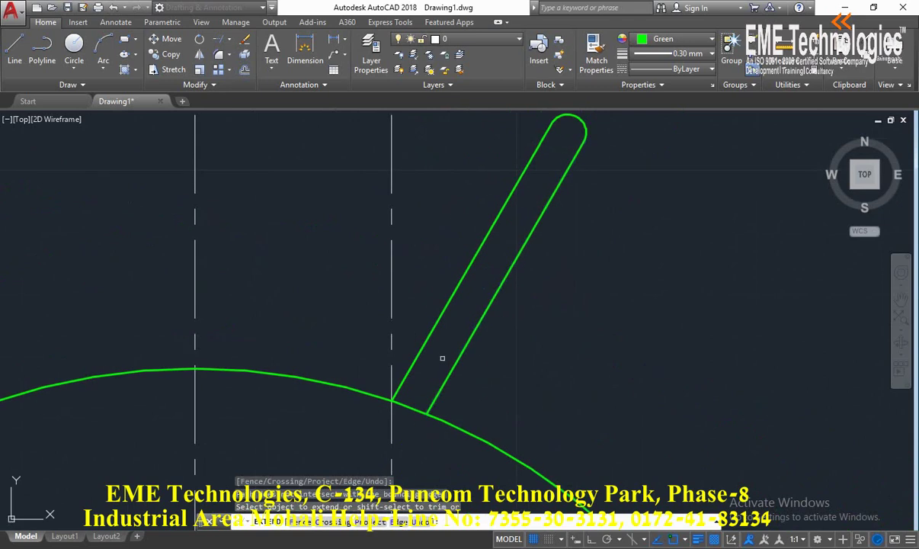
middle_click_drag(345, 327, 355, 209)
Step: Trim off the part of the antenna line that lies inside the head
left_click(228, 40)
scroll(321, 420, "down", 2)
scroll(322, 392, "down", 1)
scroll(330, 297, "up", 3)
left_click(344, 273)
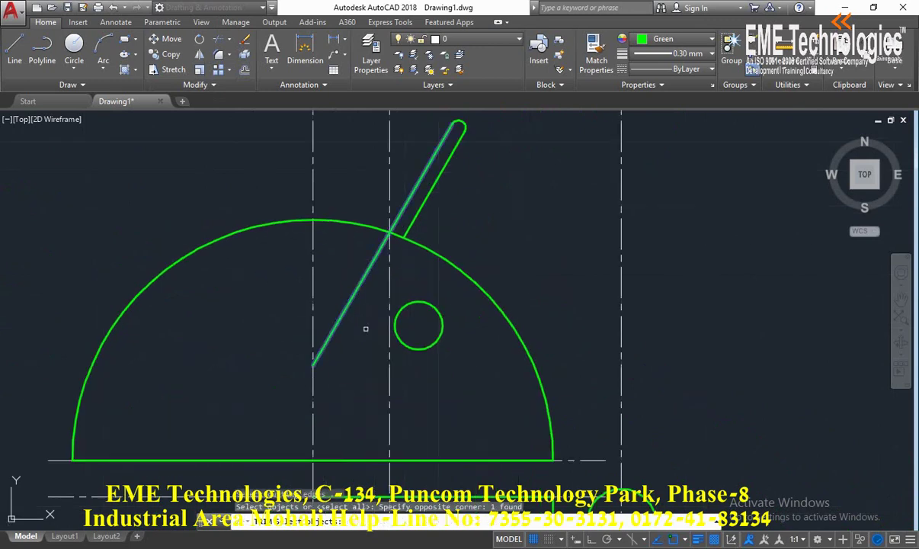
key("Return")
left_click(350, 299)
scroll(365, 304, "up", 2)
scroll(369, 303, "up", 2)
scroll(388, 297, "up", 1)
scroll(387, 297, "down", 5)
scroll(387, 297, "down", 4)
Step: Trim out the head-arc piece between the two antenna lines
middle_click_drag(417, 258, 455, 228)
scroll(436, 201, "up", 8)
scroll(436, 201, "up", 2)
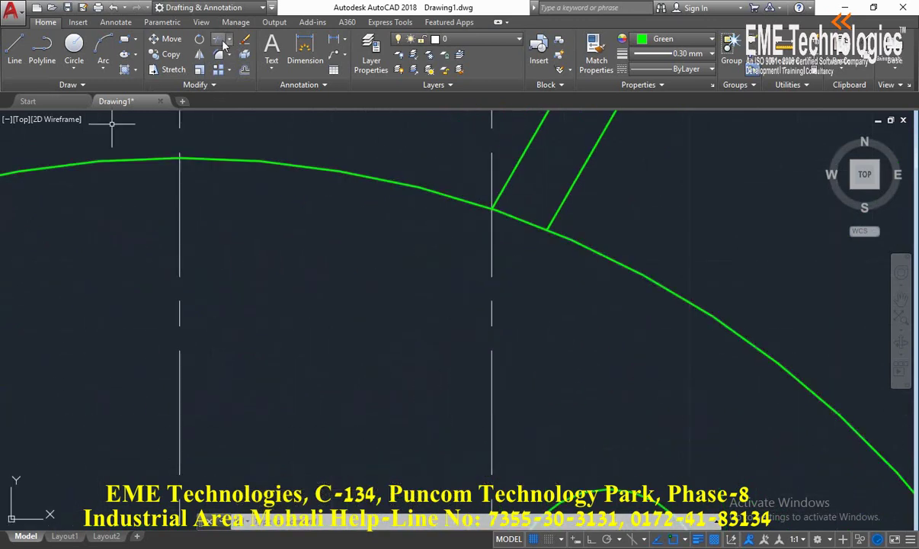
left_click(220, 40)
key("Return")
left_click(527, 221)
scroll(478, 200, "up", 7)
scroll(626, 255, "down", 7)
scroll(618, 275, "down", 9)
scroll(617, 276, "down", 4)
middle_click_drag(602, 229, 440, 214)
key("Escape")
key("Escape")
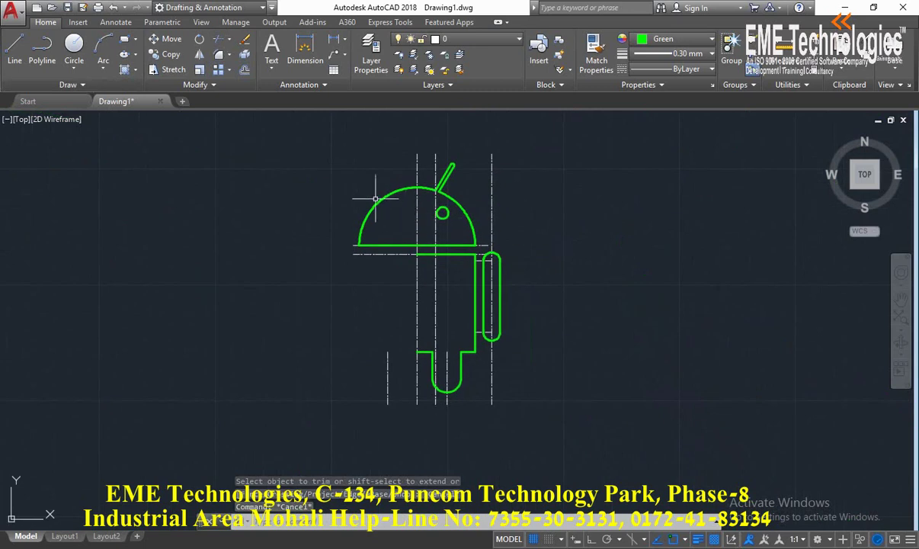
Step: Trim the head arc and the horizontal line left of the centre axis
left_click(219, 39)
key("Return")
left_click(371, 212)
left_click(338, 167)
scroll(390, 242, "up", 6)
left_click(390, 254)
scroll(499, 255, "down", 4)
scroll(499, 255, "down", 2)
middle_click_drag(472, 214, 388, 193)
key("Escape")
Step: Erase the dashed guide lines, the short arm line and the horizontal guide
left_click(389, 369)
left_click(447, 357)
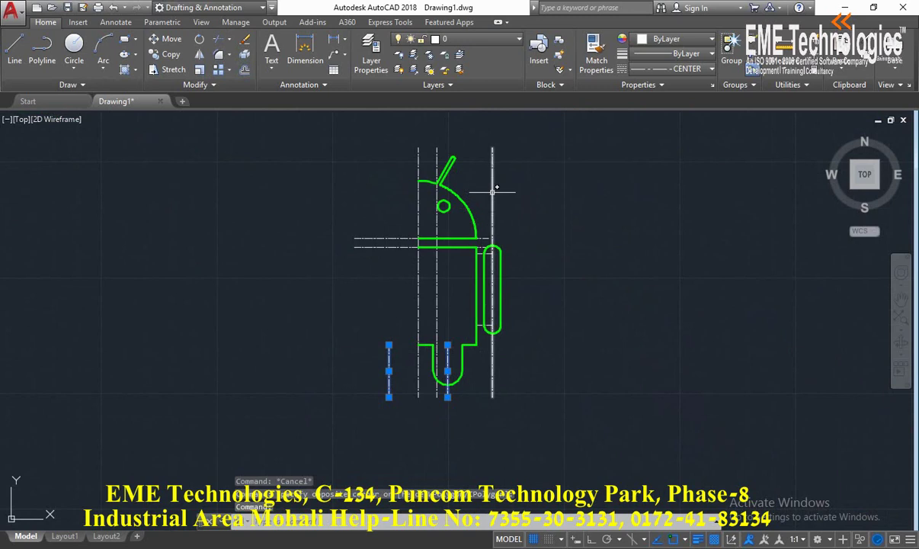
left_click(492, 190)
scroll(473, 259, "up", 6)
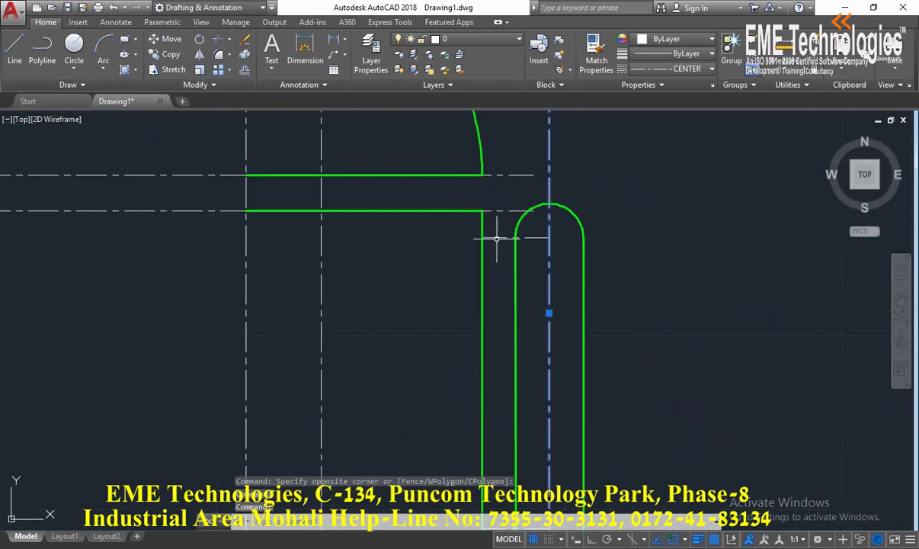
left_click(493, 239)
scroll(492, 240, "down", 3)
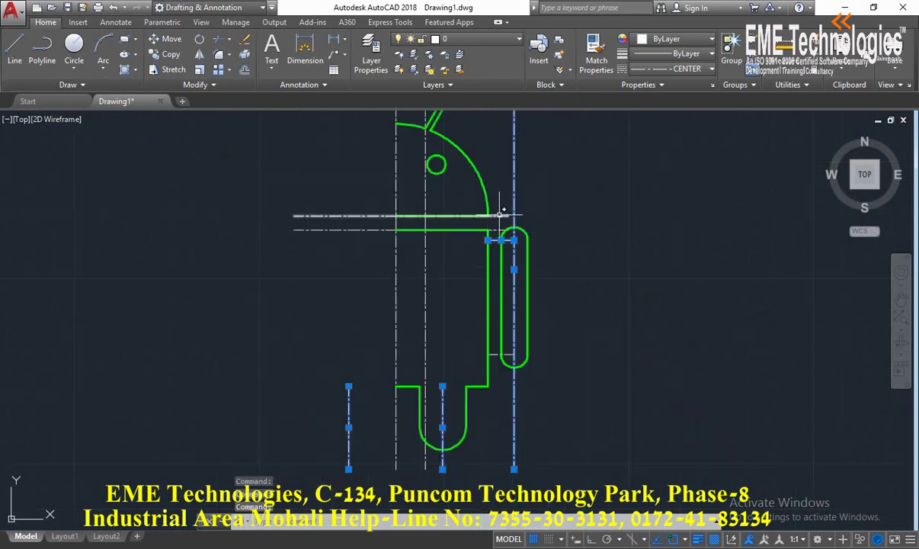
scroll(499, 212, "down", 2)
left_click(388, 217)
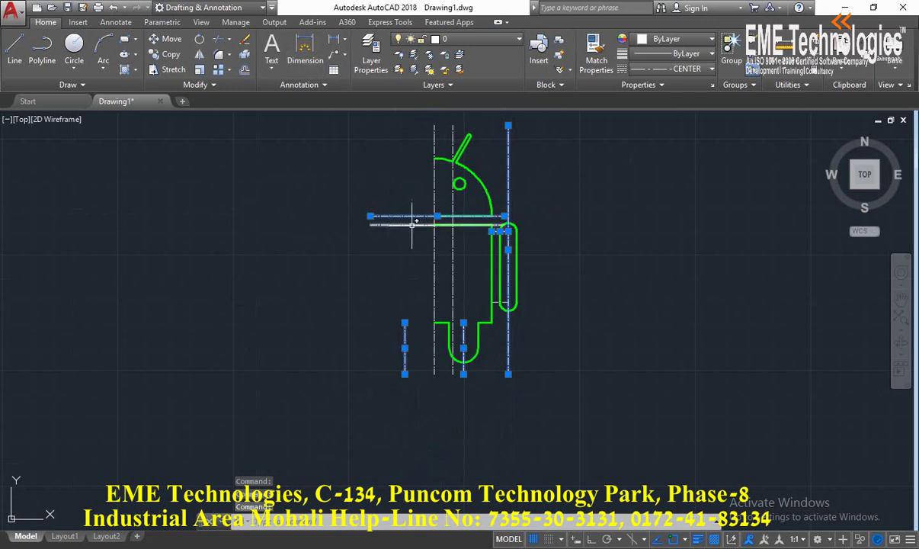
left_click(242, 41)
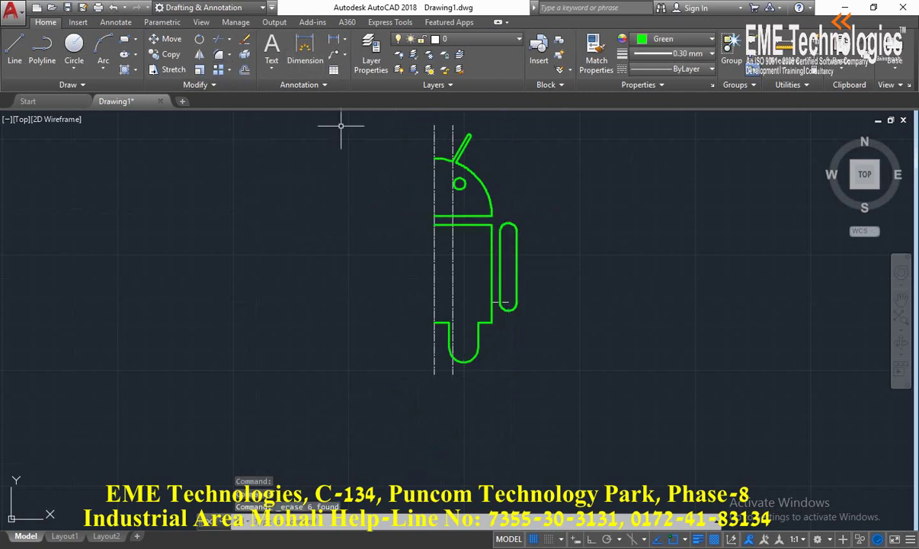
Step: Erase the leftover vertical line and the short line near the arm's bend
middle_click_drag(389, 184, 320, 217)
left_click(383, 165)
left_click(244, 39)
middle_click_drag(276, 129, 320, 140)
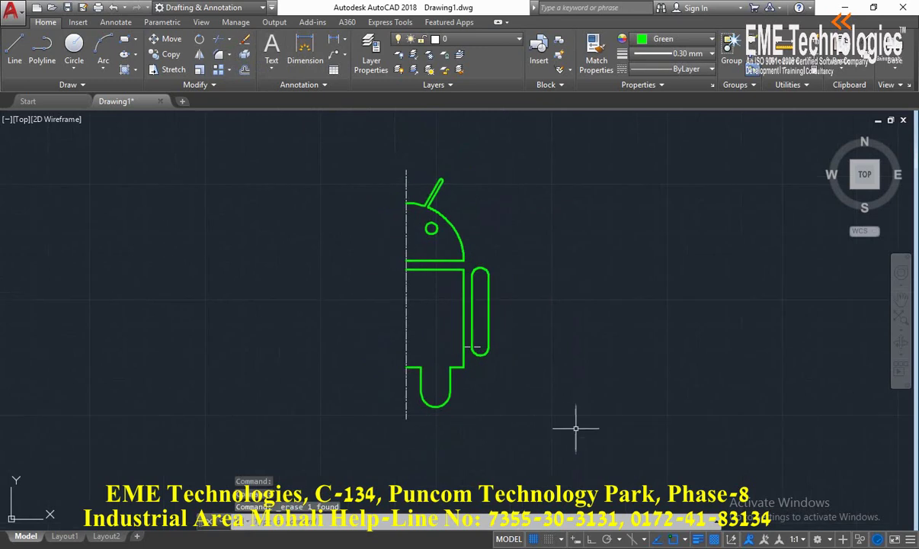
scroll(487, 352, "up", 5)
left_click(404, 321)
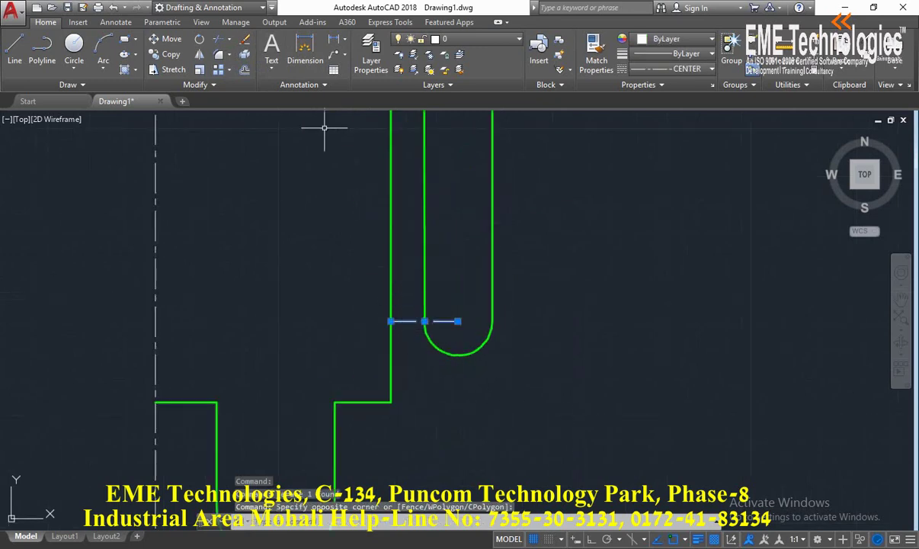
key("Delete")
scroll(313, 181, "down", 5)
mouse_move(313, 181)
middle_mouse_down()
mouse_move(398, 264)
mouse_move(420, 304)
middle_mouse_up()
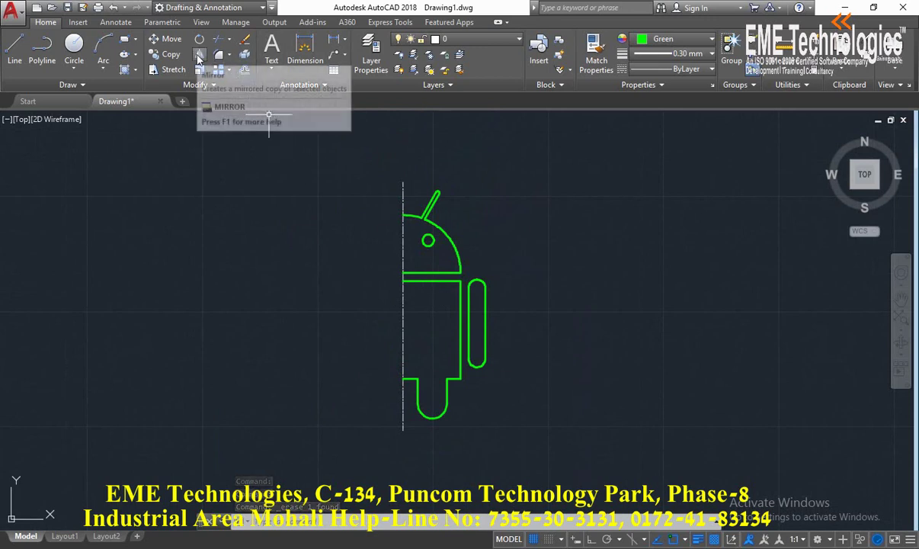
mouse_move(199, 54)
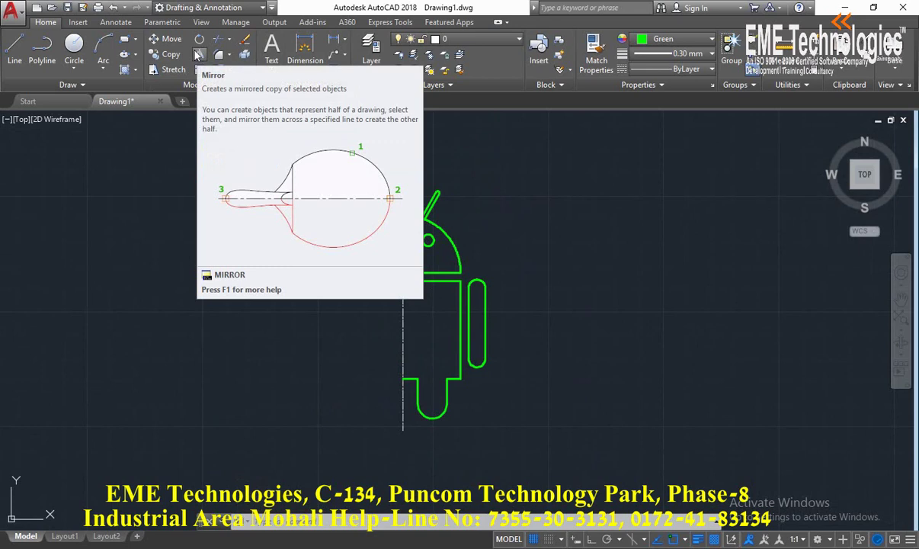
Step: Mirror the box-selected half figure about the vertical centre line's top and bottom points
left_click(201, 56)
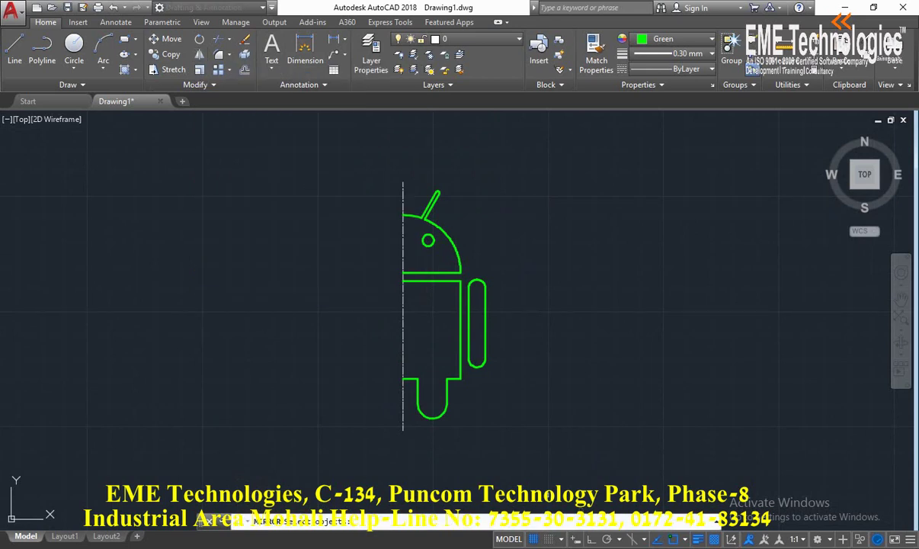
left_click(491, 463)
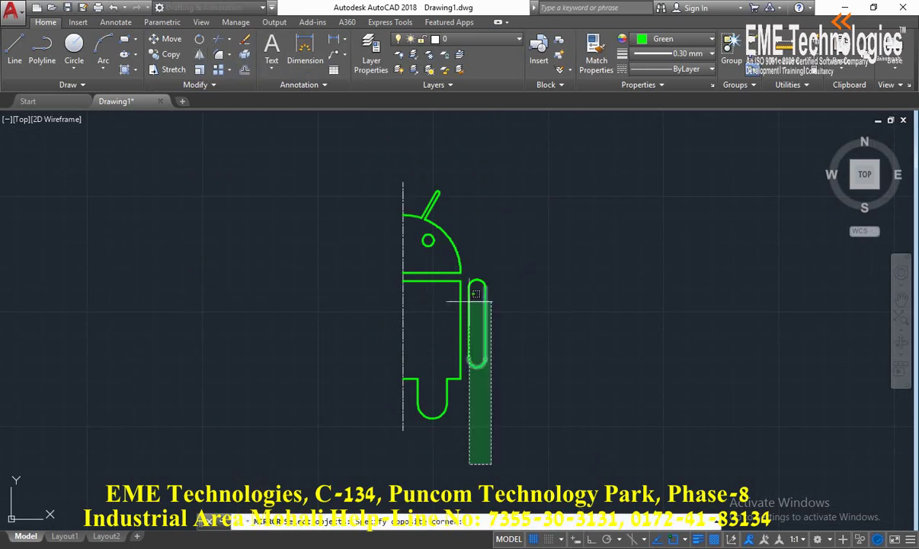
left_click(408, 158)
scroll(425, 194, "up", 6)
scroll(425, 193, "down", 5)
scroll(591, 199, "down", 2)
scroll(570, 230, "down", 2)
scroll(570, 231, "up", 1)
scroll(580, 219, "up", 2)
key("Return")
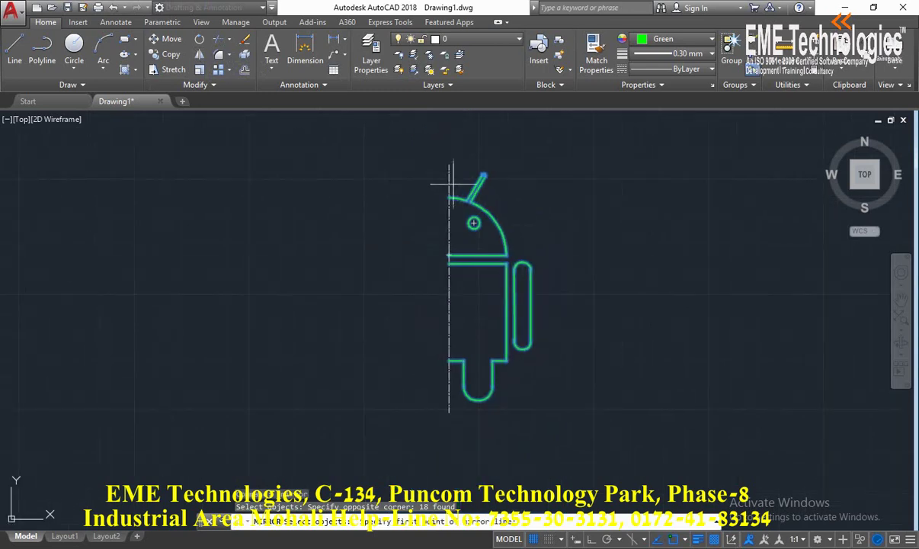
left_click(449, 165)
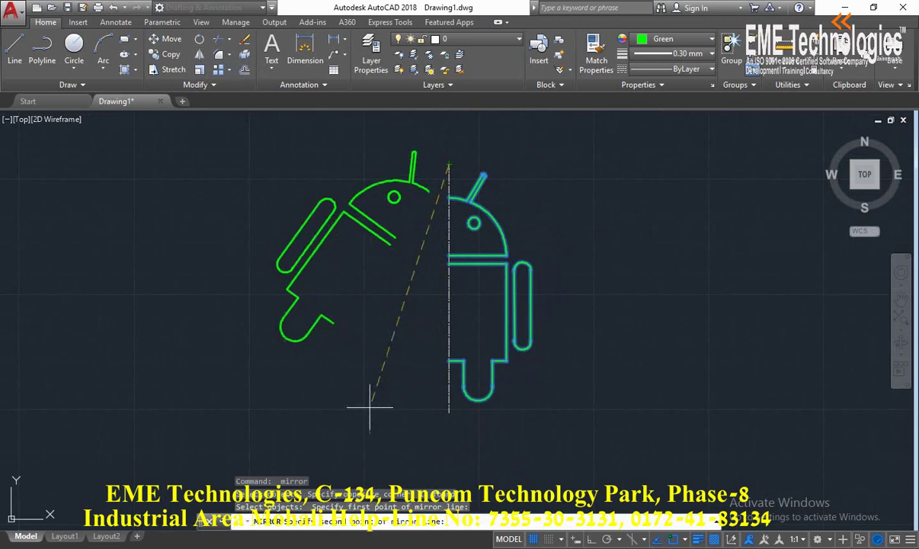
left_click(449, 412)
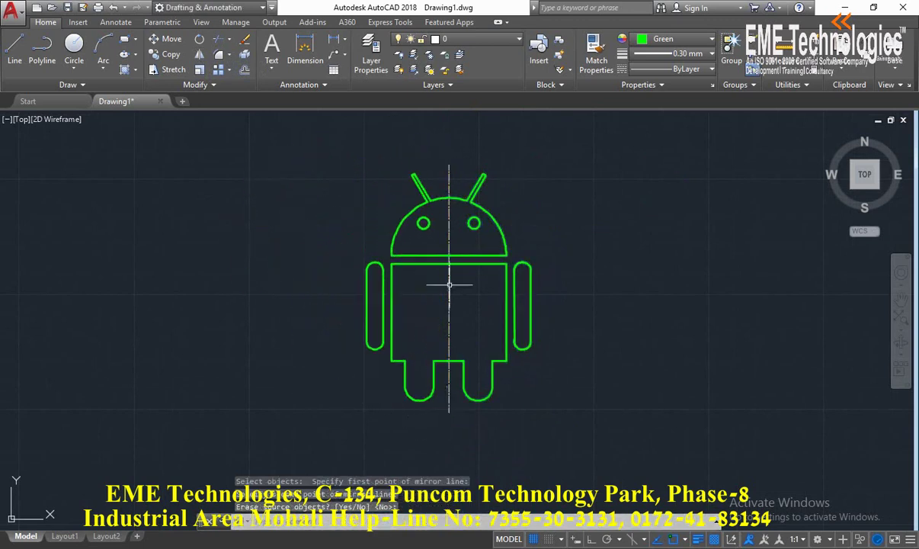
Step: Keep the original half by answering No to erasing source objects
key("Return")
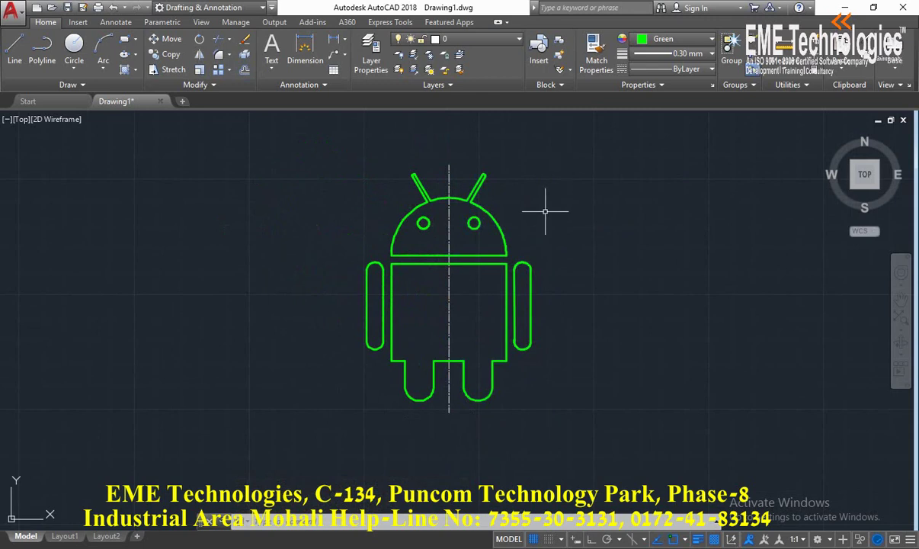
scroll(541, 213, "up", 2)
scroll(538, 220, "up", 1)
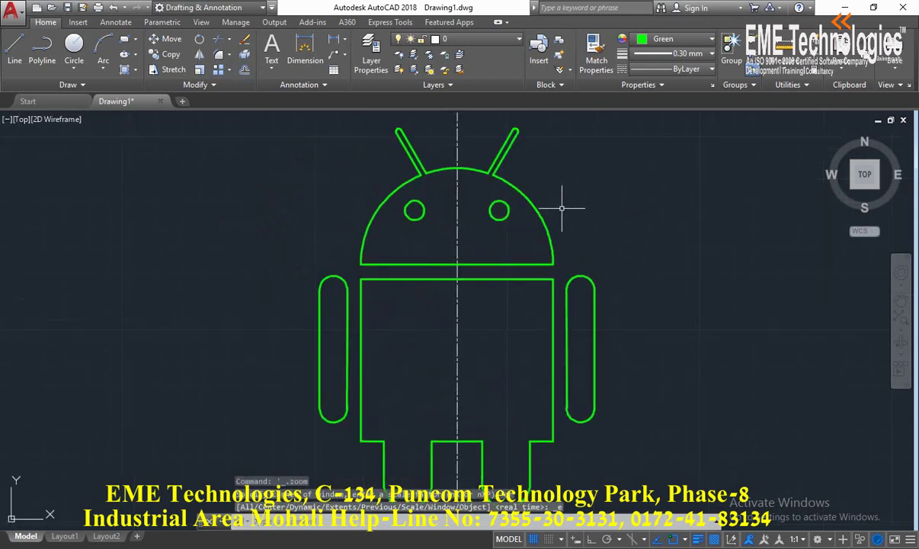
Step: Zoom to extents (Z, E) so the complete Android fills the view
type("z")
key("Return")
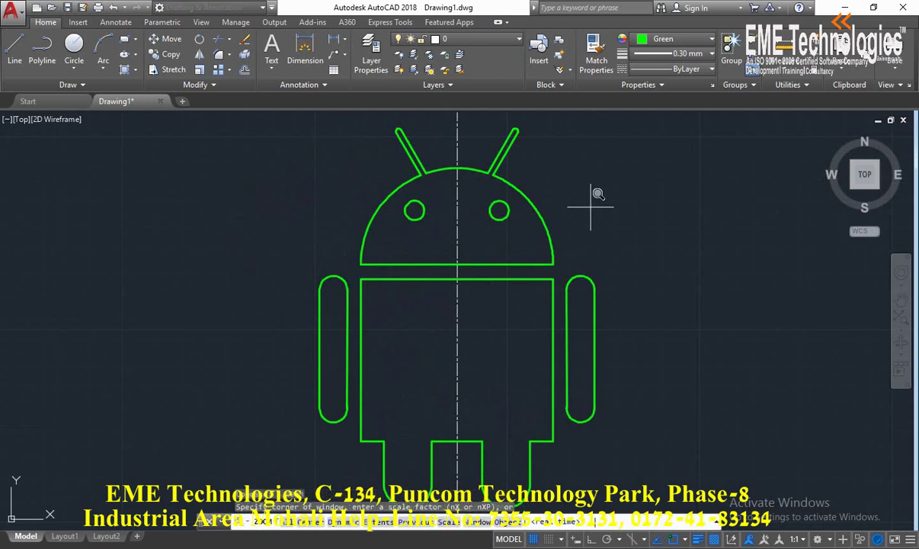
type("e")
key("Return")
scroll(642, 325, "down", 2)
middle_click_drag(606, 317, 476, 288)
scroll(483, 294, "up", 2)
type("e")
key("Return")
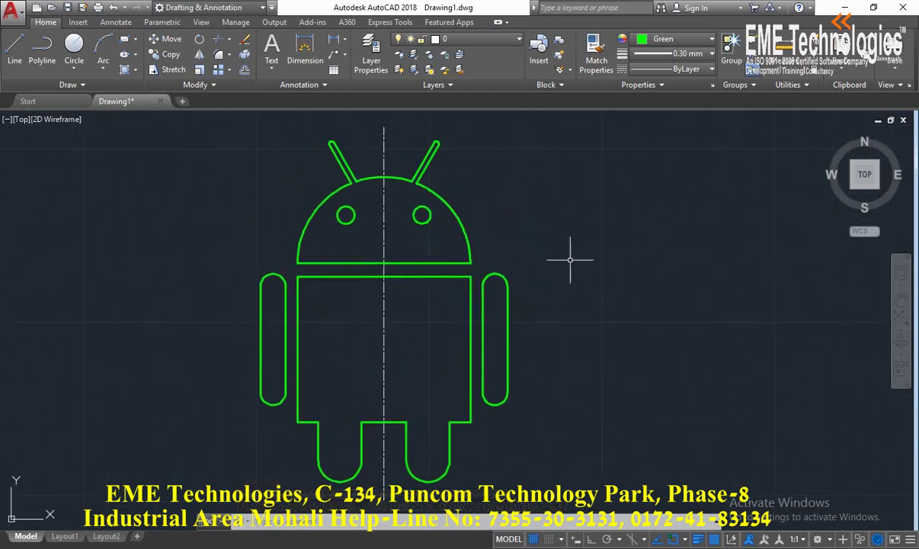